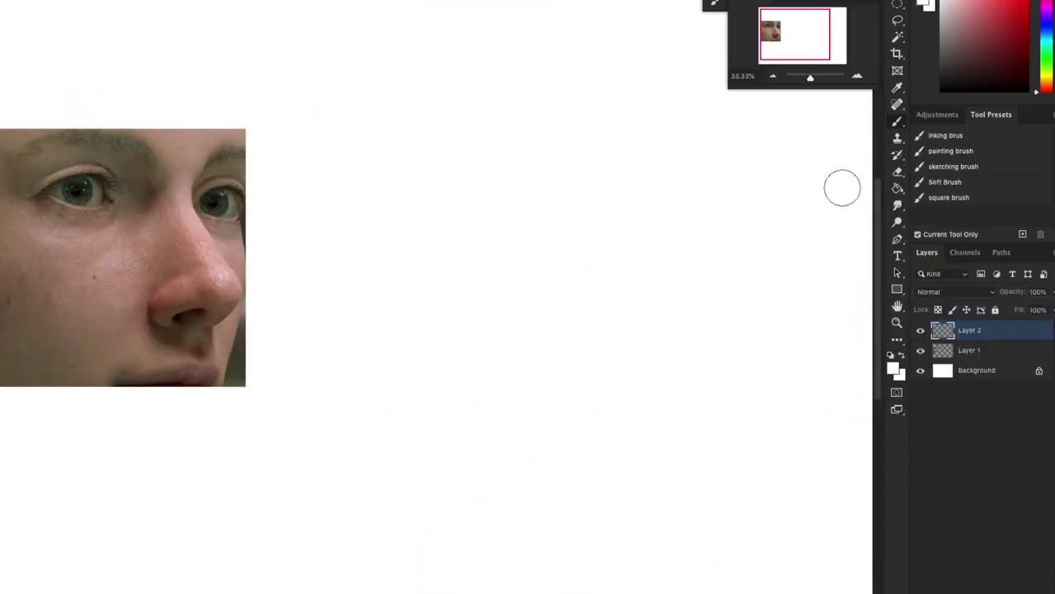
Step: Sketch a tall right triangle beside the reference photo as a nose block-in, with a small brush, and an arrow towards the photographed nose
key("bracketleft")
key("bracketleft")
key("bracketleft")
key("bracketleft")
key("bracketleft")
key("bracketleft")
left_click_drag(542, 390, 531, 421)
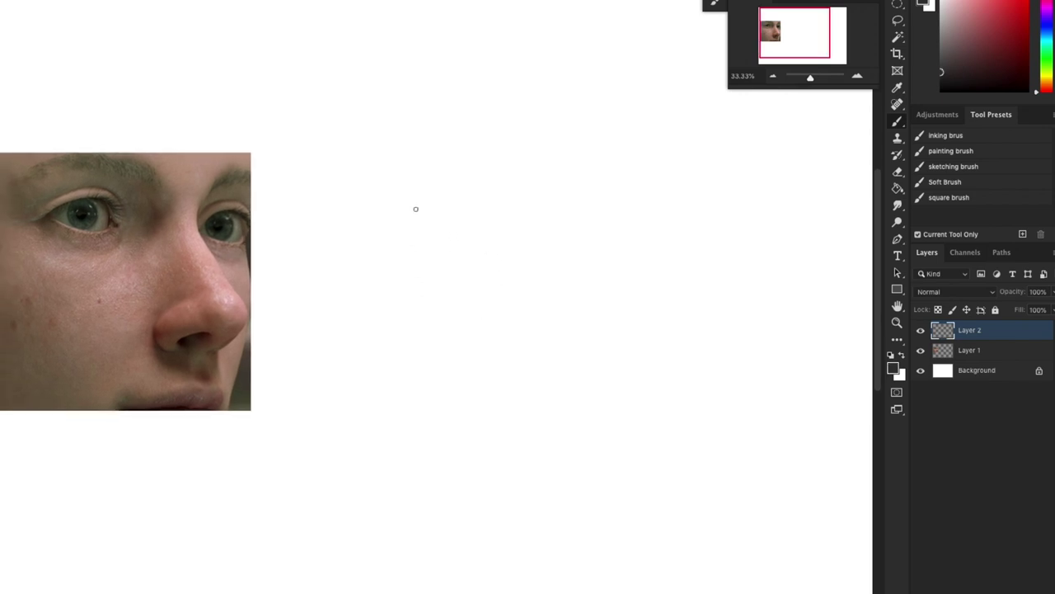
left_click_drag(418, 203, 409, 368)
left_click_drag(429, 203, 516, 354)
left_click_drag(410, 367, 516, 373)
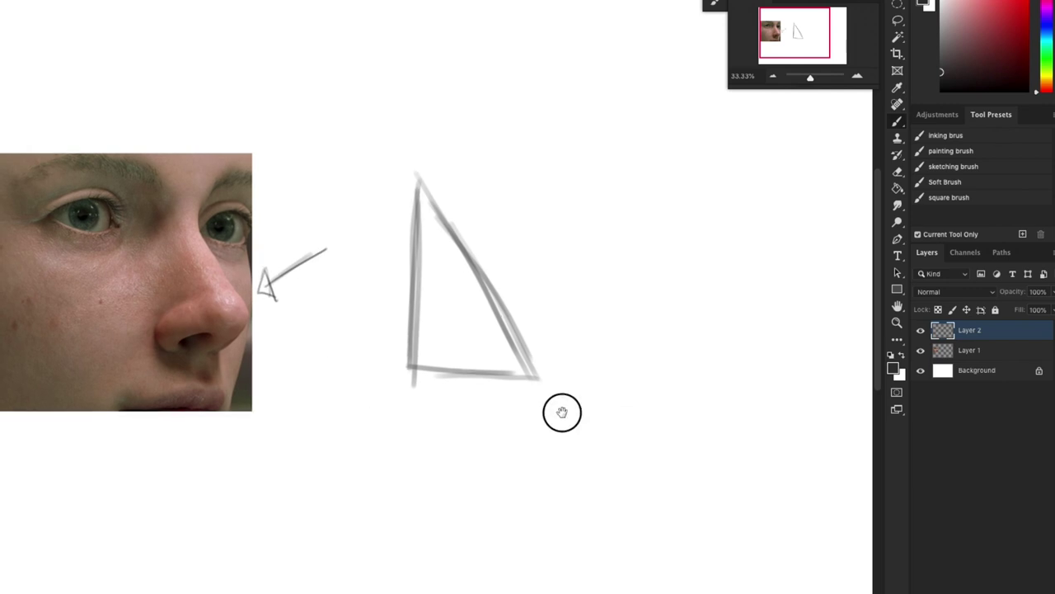
Step: Add two overlapping circles at the triangle's base for the nostril wing and nose tip, and reinforce the sloping bridge line
left_click_drag(562, 413, 568, 417)
mouse_move(426, 200)
left_mouse_down()
mouse_move(431, 417)
mouse_move(545, 399)
mouse_move(515, 406)
left_mouse_up()
mouse_move(429, 372)
left_mouse_down()
mouse_move(443, 336)
mouse_move(483, 372)
mouse_move(495, 330)
mouse_move(530, 376)
left_mouse_up()
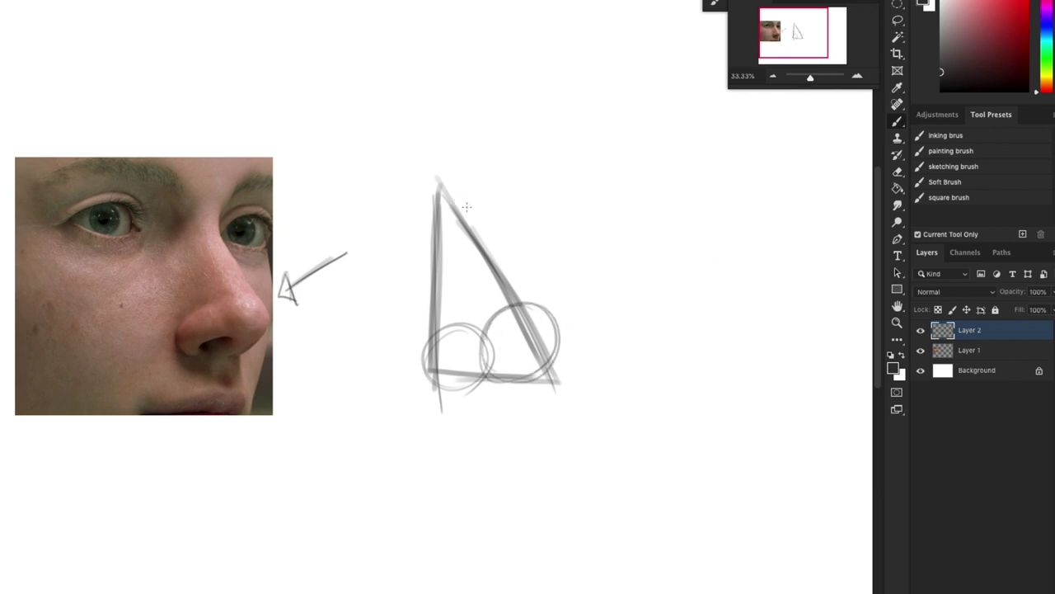
left_click_drag(457, 192, 534, 317)
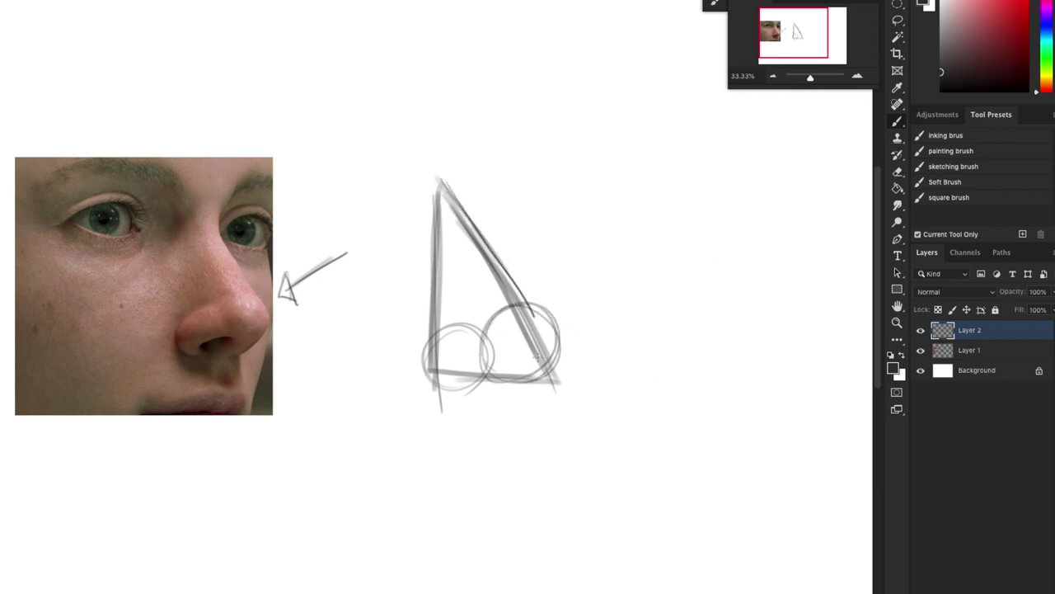
Step: Extend the triangle's construction lines past its corners and lighten the whole block-in to a faint guide
left_click_drag(450, 323, 409, 374)
mouse_move(440, 183)
left_mouse_down()
mouse_move(450, 408)
mouse_move(557, 382)
mouse_move(572, 399)
left_mouse_up()
left_click_drag(414, 387, 570, 378)
mouse_move(530, 306)
left_mouse_down()
mouse_move(487, 356)
mouse_move(423, 362)
left_mouse_up()
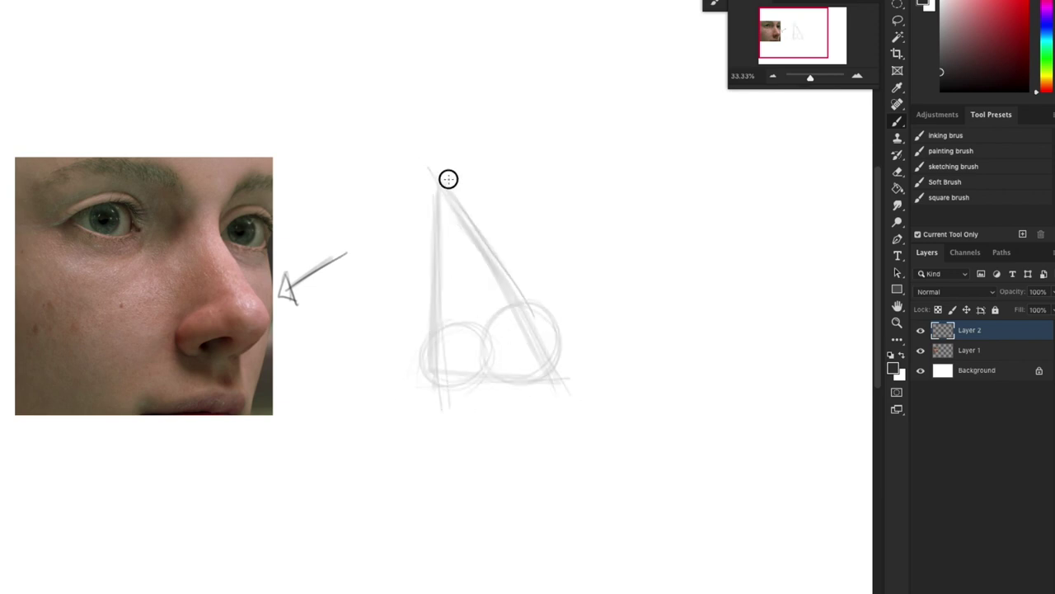
Step: Draw dark contours for the bridge, tip, nostril wing and filled nostril over the faint guide, and softly shade the top of the bridge
mouse_move(448, 179)
left_mouse_down()
mouse_move(509, 280)
mouse_move(475, 238)
mouse_move(550, 332)
mouse_move(551, 358)
left_mouse_up()
left_click_drag(551, 322, 539, 373)
mouse_move(435, 344)
left_mouse_down()
mouse_move(448, 375)
mouse_move(473, 381)
mouse_move(436, 376)
mouse_move(473, 384)
left_mouse_up()
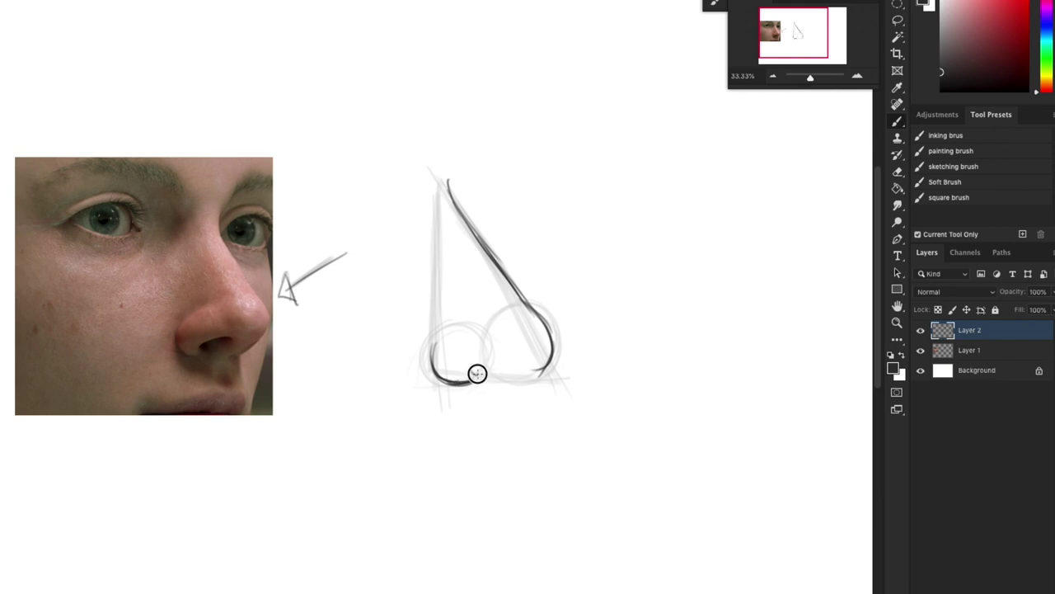
left_click_drag(477, 376, 509, 369)
mouse_move(546, 365)
left_mouse_down()
mouse_move(479, 378)
mouse_move(500, 370)
left_mouse_up()
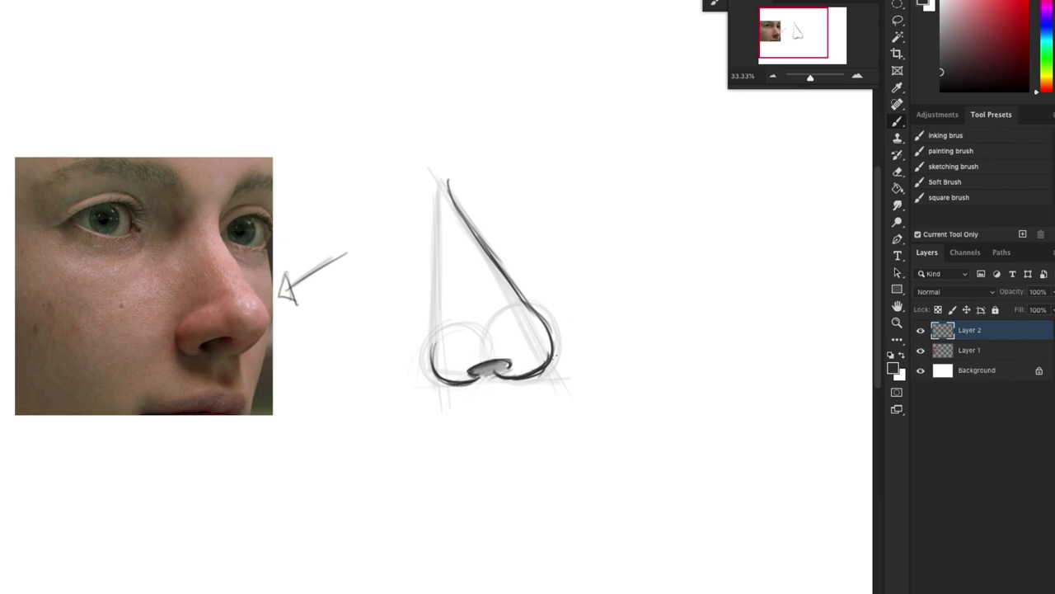
left_click_drag(504, 272, 548, 328)
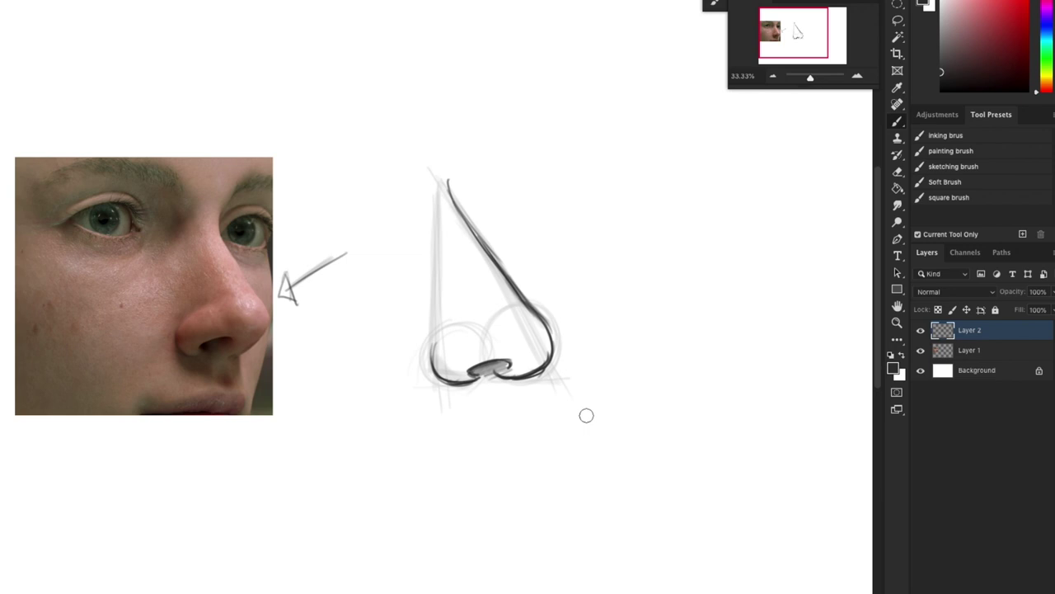
mouse_move(613, 435)
left_mouse_down()
mouse_move(629, 367)
mouse_move(610, 417)
left_mouse_up()
mouse_move(464, 191)
left_mouse_down()
mouse_move(480, 210)
mouse_move(518, 152)
left_mouse_up()
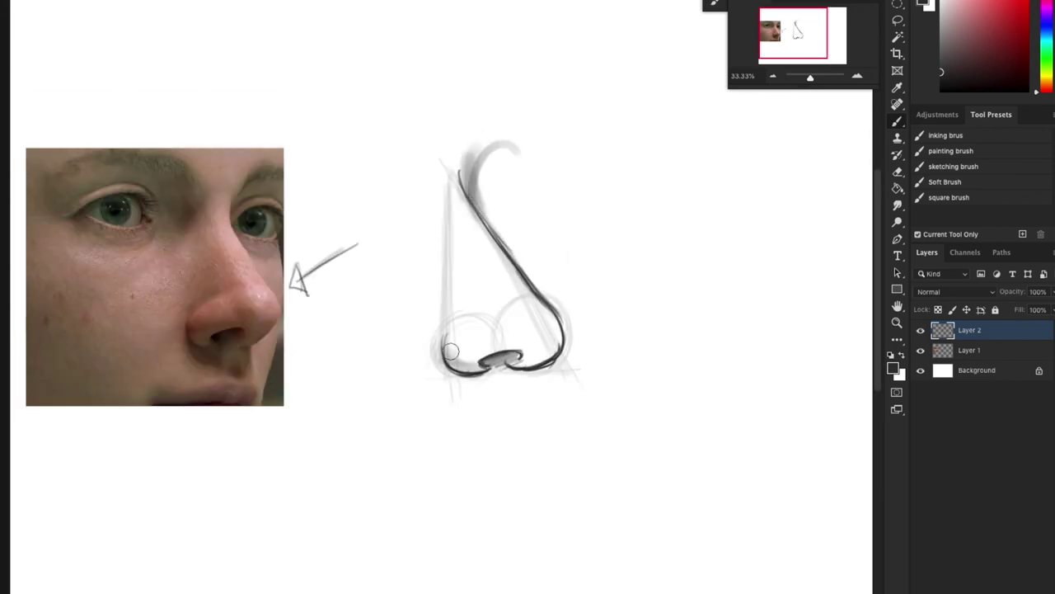
Step: Sketch a small front-view head in the blank area above the nose, with skull circle, jaw, vertical centre line and eye line
scroll(566, 374, "down", 1)
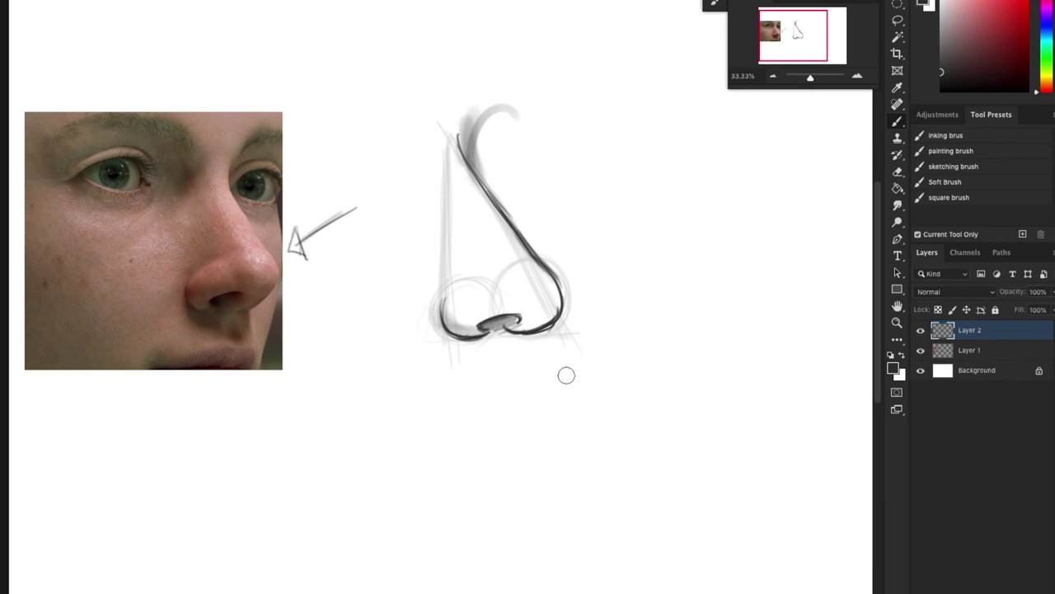
scroll(629, 417, "up", 6)
scroll(629, 418, "right", 7)
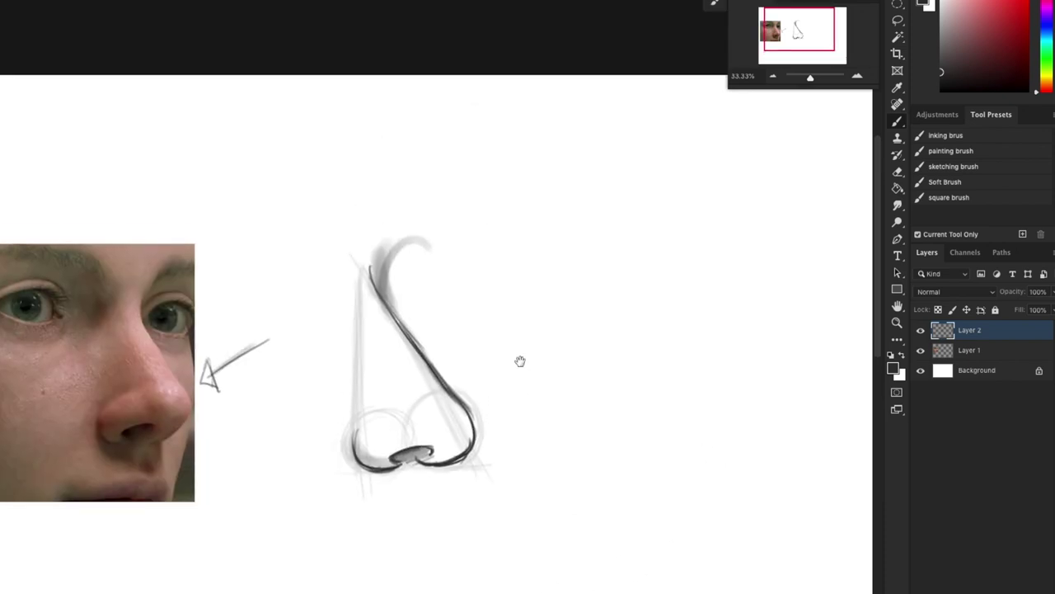
mouse_move(565, 435)
left_mouse_down()
mouse_move(533, 438)
mouse_move(718, 516)
left_mouse_up()
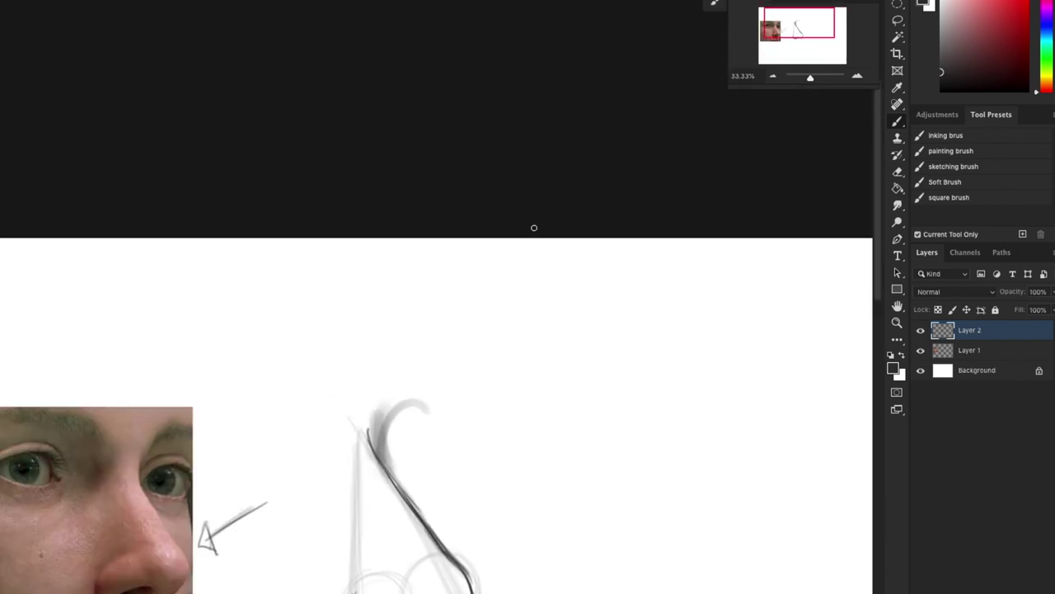
left_click_drag(463, 306, 526, 276)
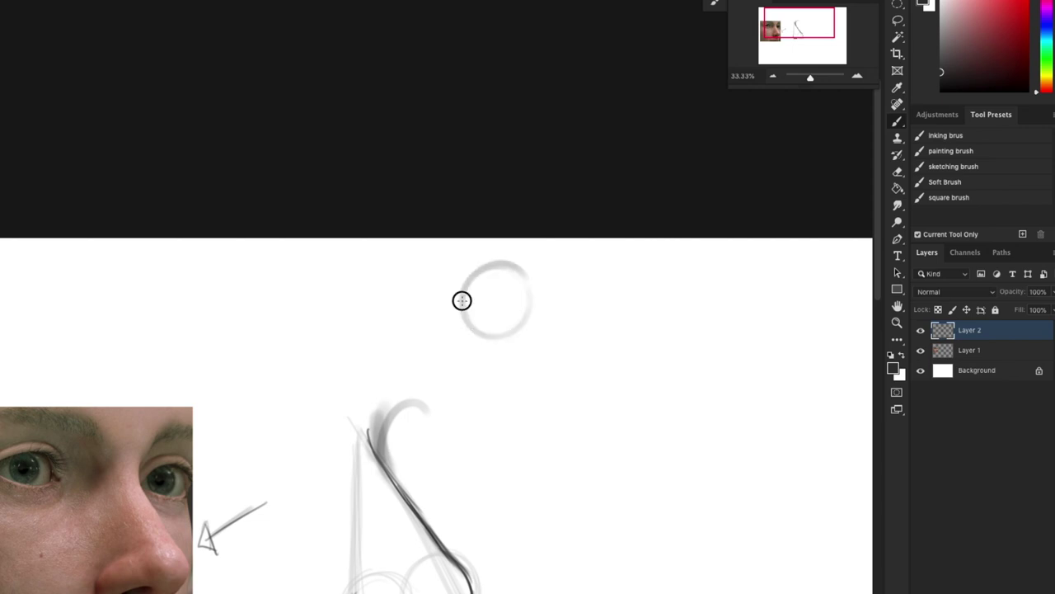
left_click_drag(461, 297, 471, 359)
mouse_move(534, 292)
left_mouse_down()
mouse_move(468, 355)
mouse_move(500, 376)
left_mouse_up()
left_click_drag(460, 297, 535, 297)
left_click_drag(500, 259, 500, 386)
left_click_drag(452, 317, 562, 321)
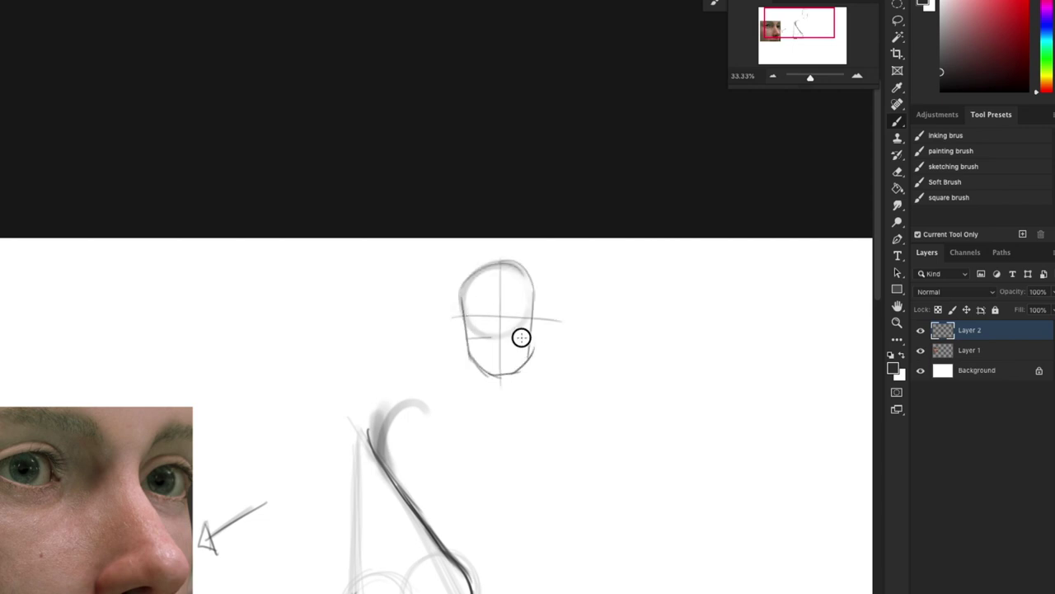
Step: Add nose and mouth guidelines to the small head and draw a small triangular nose on its centre line
left_click_drag(469, 338, 537, 339)
left_click_drag(480, 353, 528, 354)
mouse_move(501, 315)
left_mouse_down()
mouse_move(490, 342)
mouse_move(511, 345)
left_mouse_up()
left_click_drag(492, 343, 510, 343)
Step: Draw a tall triangle with a straight base beside the small head as the front-view nose block-in, at 50% zoom
mouse_move(705, 412)
left_mouse_down()
mouse_move(494, 328)
mouse_move(501, 307)
left_mouse_up()
left_click(856, 76)
left_click_drag(433, 394, 486, 194)
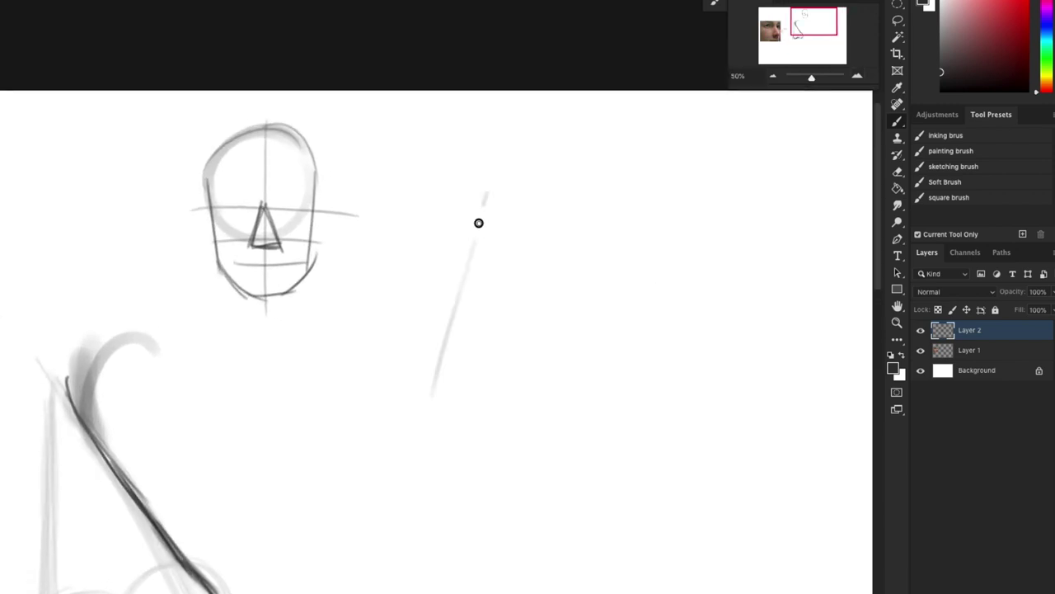
mouse_move(418, 437)
left_mouse_down()
mouse_move(495, 198)
mouse_move(587, 435)
left_mouse_up()
left_click_drag(413, 448, 602, 446)
Step: Draw a large circle at the middle of the triangle's base for the tip, flanked by two smaller circles for the nostril wings
mouse_move(528, 450)
left_mouse_down()
mouse_move(474, 452)
mouse_move(540, 383)
mouse_move(460, 422)
mouse_move(556, 414)
mouse_move(458, 418)
mouse_move(471, 448)
mouse_move(452, 394)
mouse_move(530, 447)
mouse_move(458, 437)
left_mouse_up()
left_click_drag(503, 467, 487, 461)
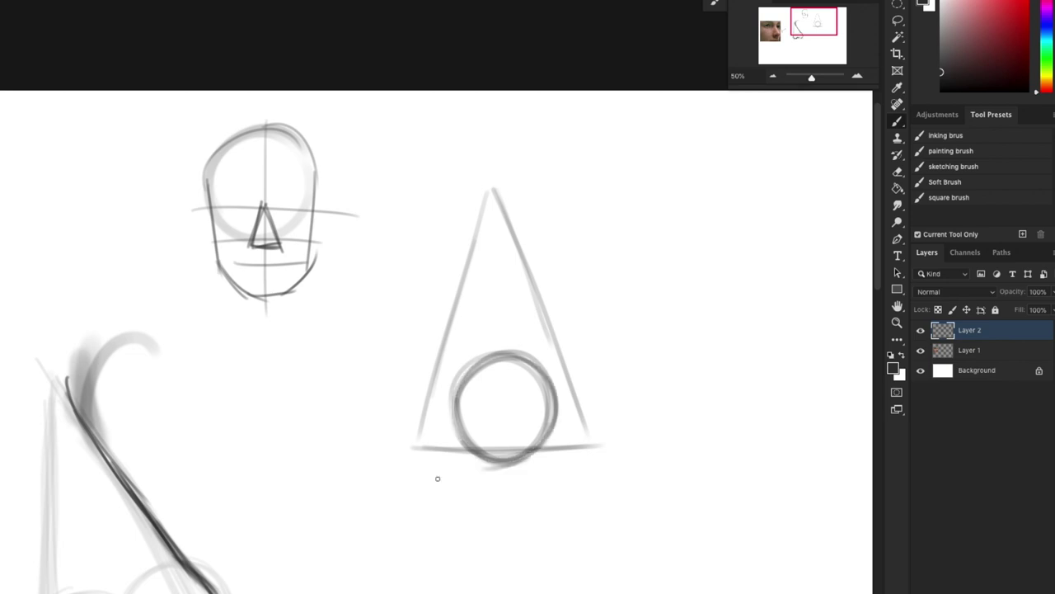
mouse_move(454, 399)
left_mouse_down()
mouse_move(422, 420)
mouse_move(447, 442)
mouse_move(437, 414)
mouse_move(468, 448)
mouse_move(450, 397)
left_mouse_up()
mouse_move(539, 423)
left_mouse_down()
mouse_move(587, 409)
mouse_move(592, 424)
left_mouse_up()
mouse_move(536, 446)
left_mouse_down()
mouse_move(591, 427)
mouse_move(562, 457)
left_mouse_up()
mouse_move(455, 453)
left_mouse_down()
mouse_move(434, 448)
mouse_move(478, 446)
left_mouse_up()
Step: Draw an upward arrow beneath the front-view nose and a shallow V-shaped underside joining the two wing circles
left_click_drag(594, 486, 597, 422)
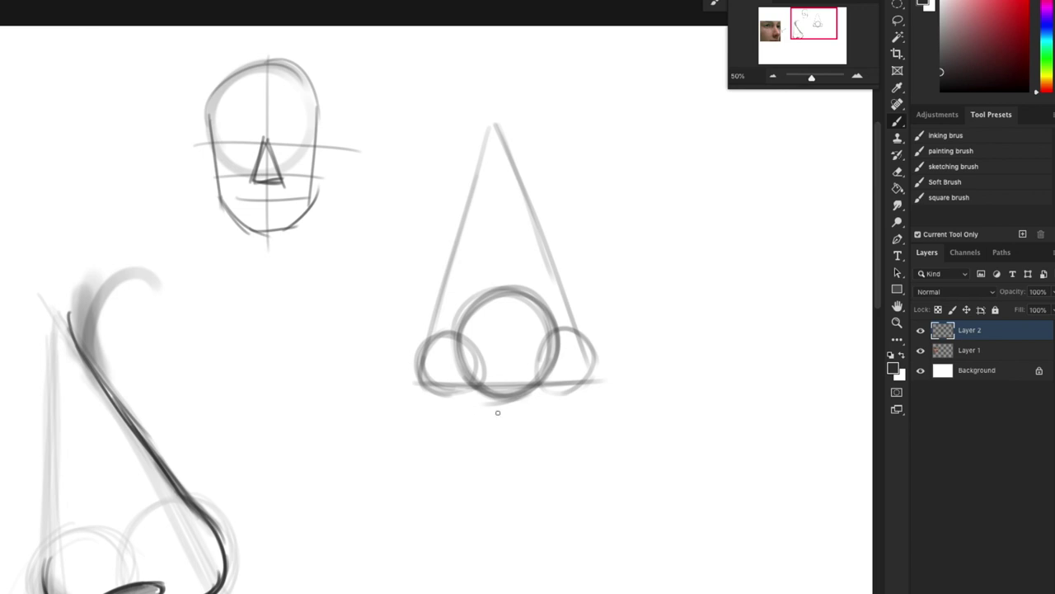
mouse_move(508, 423)
left_mouse_down()
mouse_move(502, 450)
mouse_move(496, 429)
left_mouse_up()
mouse_move(508, 421)
left_mouse_down()
mouse_move(517, 432)
mouse_move(506, 476)
left_mouse_up()
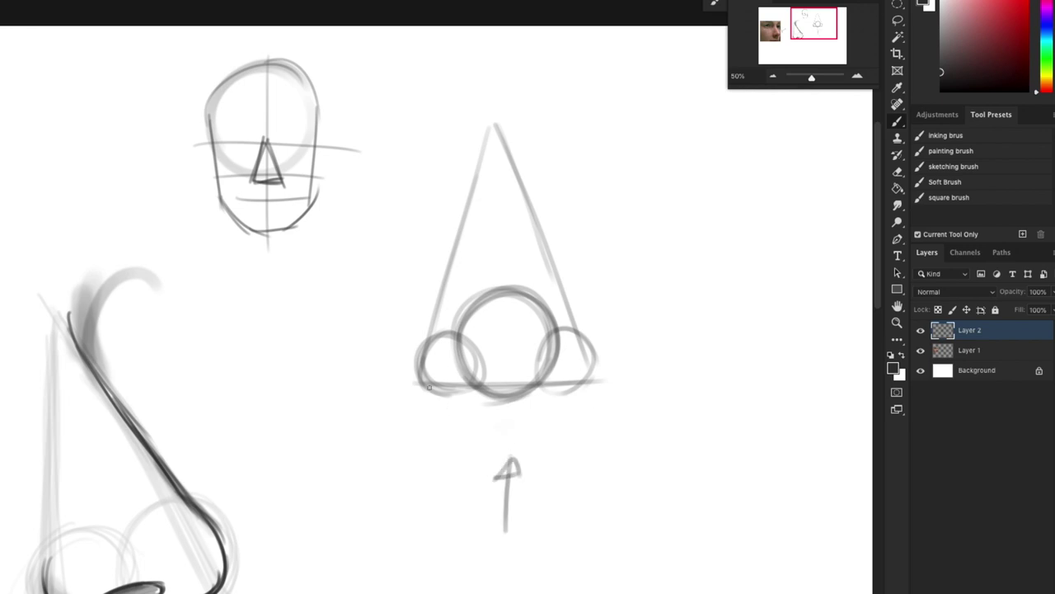
left_click_drag(427, 386, 478, 417)
mouse_move(424, 384)
left_mouse_down()
mouse_move(583, 380)
mouse_move(493, 423)
mouse_move(424, 393)
mouse_move(484, 419)
mouse_move(457, 406)
mouse_move(577, 383)
mouse_move(529, 398)
mouse_move(590, 369)
left_mouse_up()
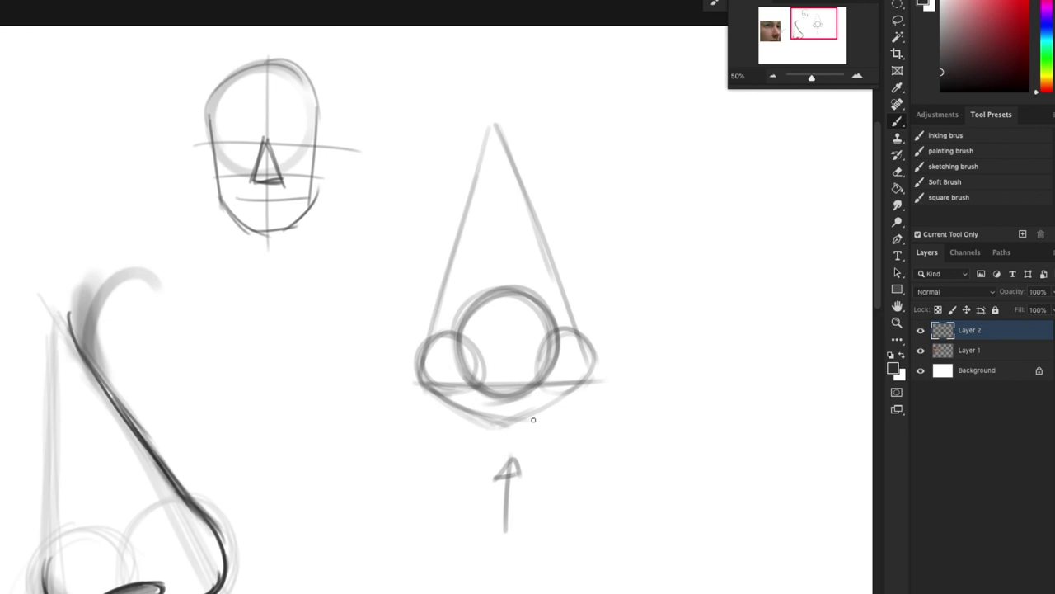
Step: Fade the front-view nose construction lines to a light guide using a much larger brush size
key("]")
key("]")
key("]")
key("]")
key("]")
key("]")
mouse_move(470, 355)
left_mouse_down()
mouse_move(575, 310)
mouse_move(552, 333)
left_mouse_up()
key("b")
key("bracketright")
key("bracketright")
key("bracketright")
key("bracketright")
key("bracketright")
key("bracketright")
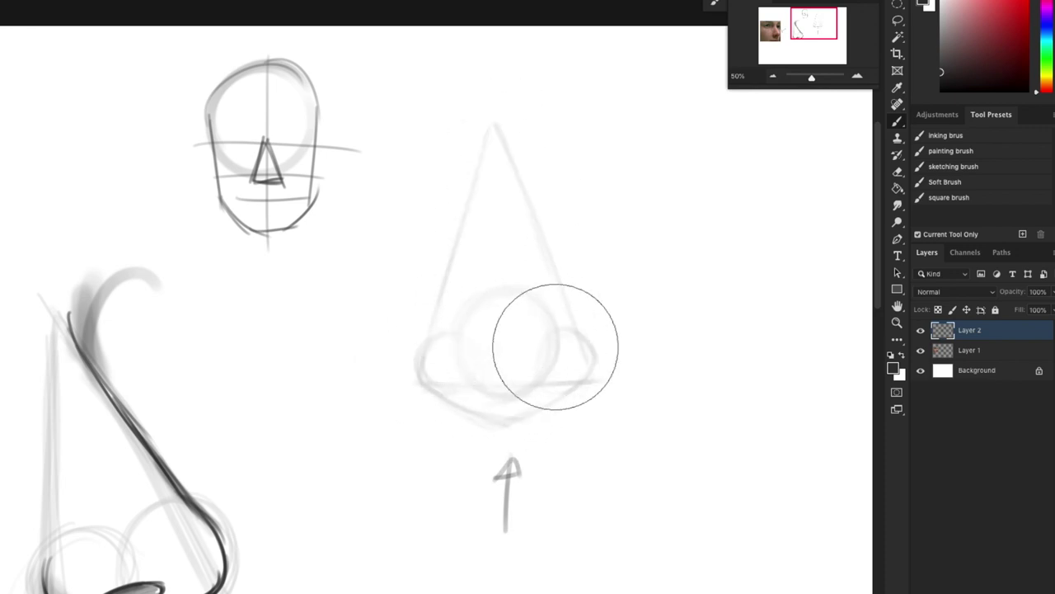
Step: Draw two dark arched nostril openings below the tip circle with a small brush
key("bracketleft")
key("bracketleft")
key("bracketleft")
key("bracketleft")
key("bracketleft")
key("bracketleft")
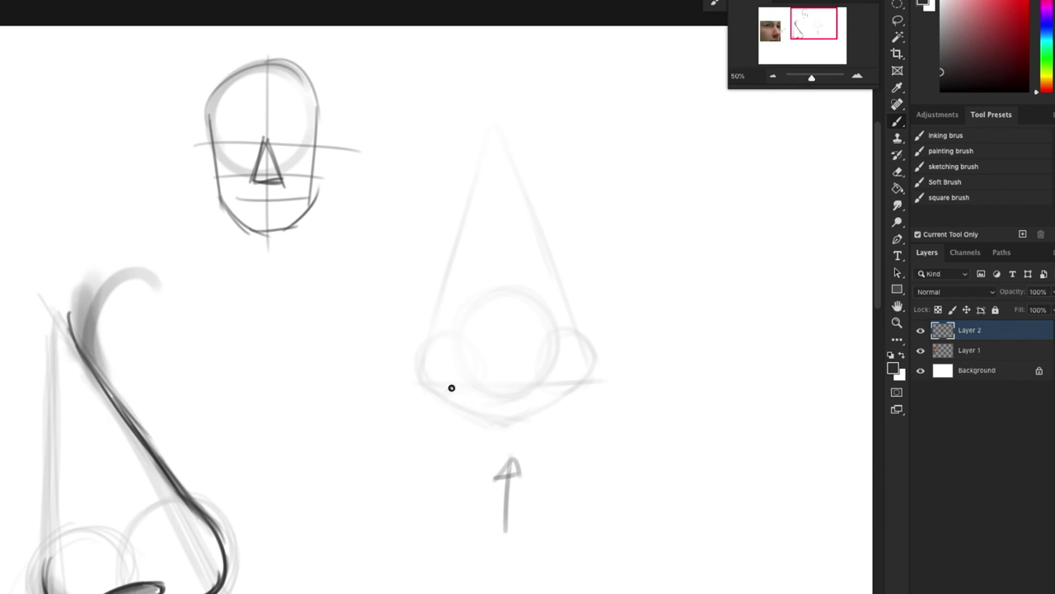
mouse_move(449, 390)
left_mouse_down()
mouse_move(483, 387)
mouse_move(493, 401)
mouse_move(563, 394)
left_mouse_up()
left_click_drag(449, 391, 490, 398)
left_click_drag(449, 391, 563, 391)
mouse_move(452, 389)
left_mouse_down()
mouse_move(490, 399)
mouse_move(554, 390)
left_mouse_up()
Step: Outline both nostril wings with dark curves and add light contours over their tops and along the sides of the tip
left_click_drag(449, 401, 422, 357)
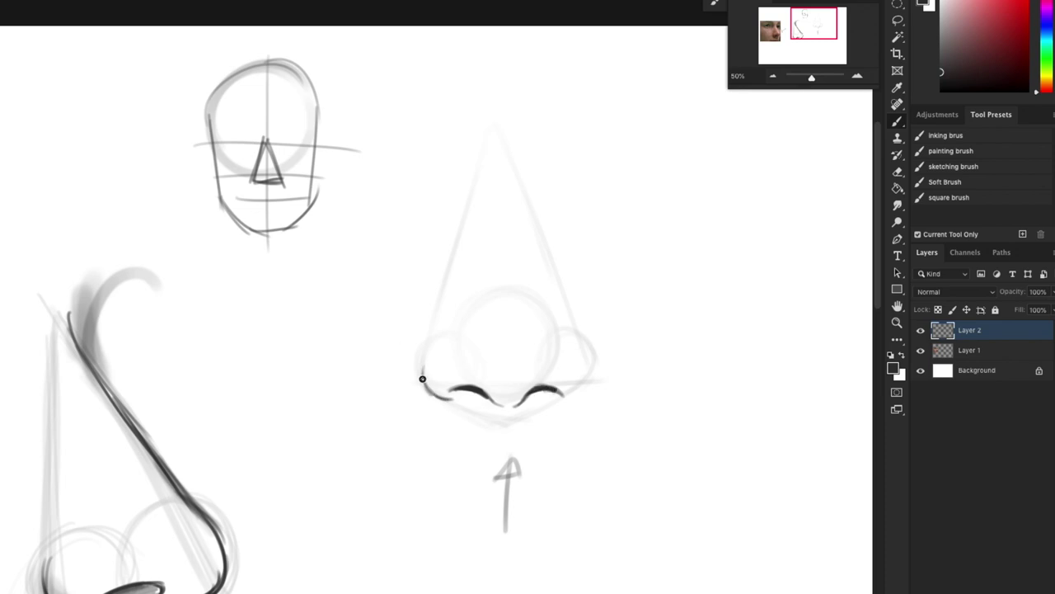
left_click_drag(564, 401, 575, 347)
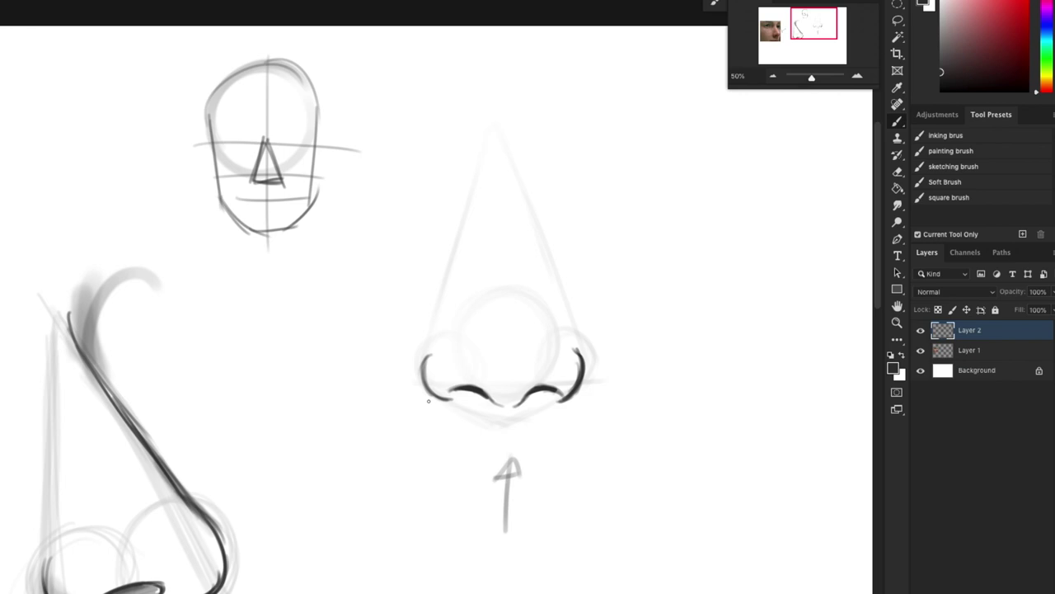
left_click_drag(583, 359, 576, 387)
left_click_drag(424, 369, 475, 339)
left_click_drag(581, 355, 550, 341)
mouse_move(492, 398)
left_mouse_down()
mouse_move(467, 368)
mouse_move(468, 328)
left_mouse_up()
left_click_drag(546, 325, 549, 356)
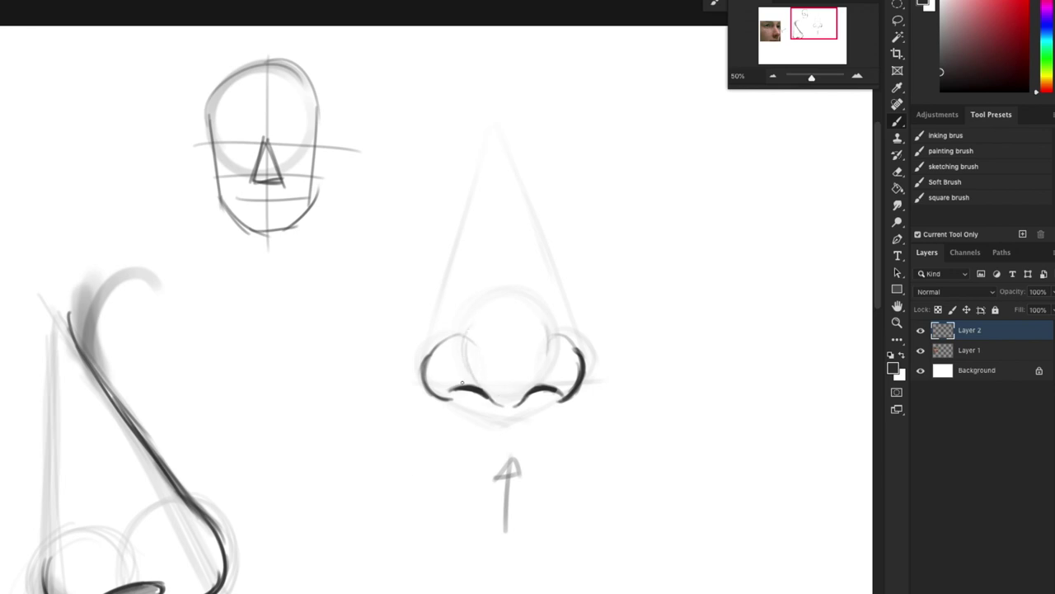
Step: Redraw the horizontal base line across the nostrils and strengthen the curved underside edges below them
left_click_drag(427, 384, 559, 381)
left_click_drag(455, 382, 577, 379)
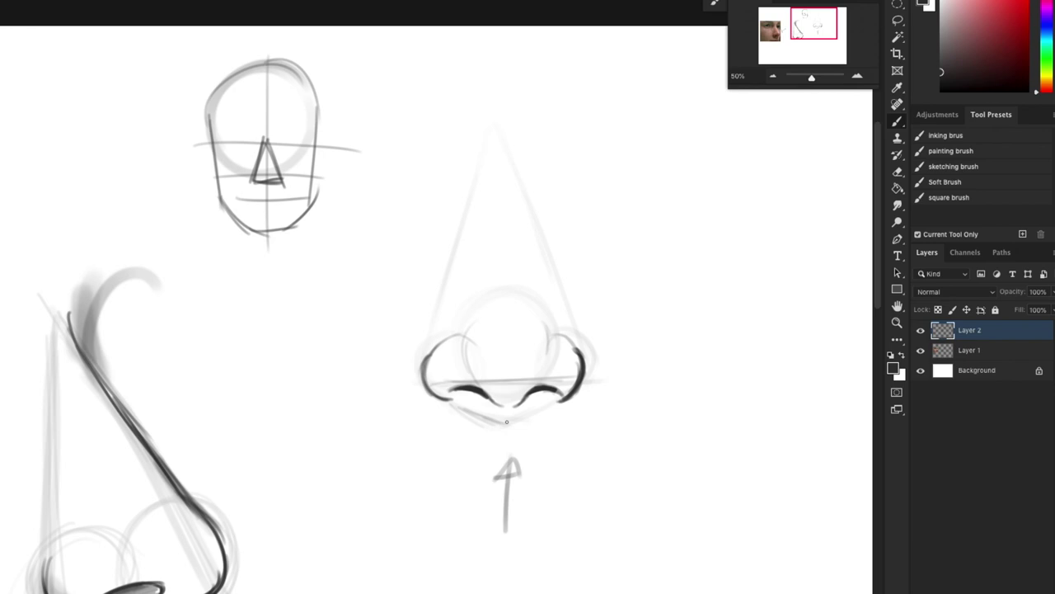
left_click_drag(519, 419, 552, 404)
Step: Draw the two edges of the front-view nose bridge and the outer sloping lines of its side planes
mouse_move(450, 273)
left_mouse_down()
mouse_move(476, 186)
mouse_move(482, 320)
left_mouse_up()
left_click_drag(536, 169, 539, 295)
left_click_drag(540, 169, 598, 343)
left_click_drag(484, 162, 402, 332)
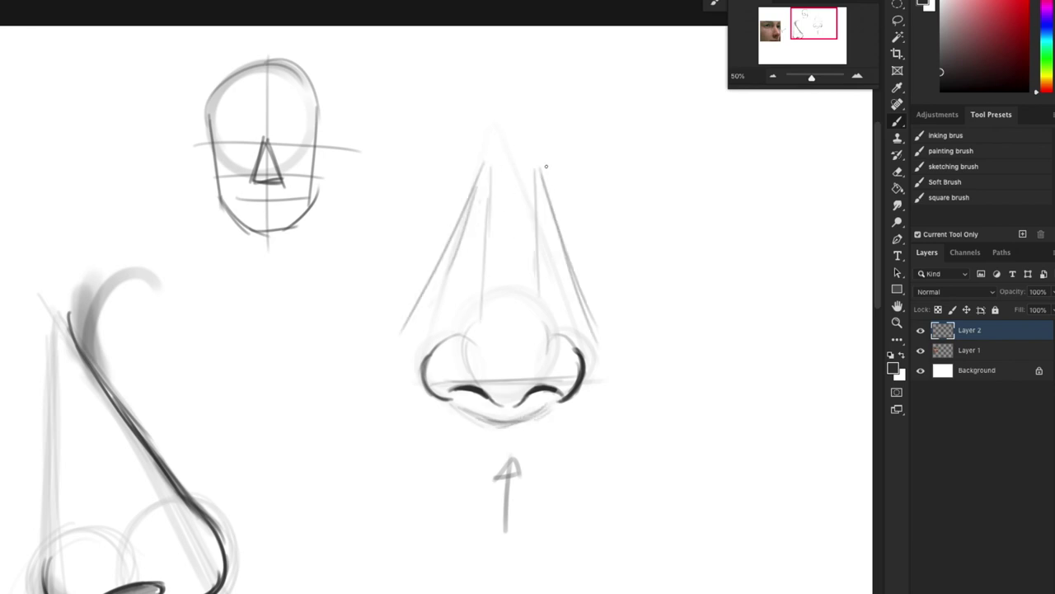
left_click_drag(545, 168, 614, 350)
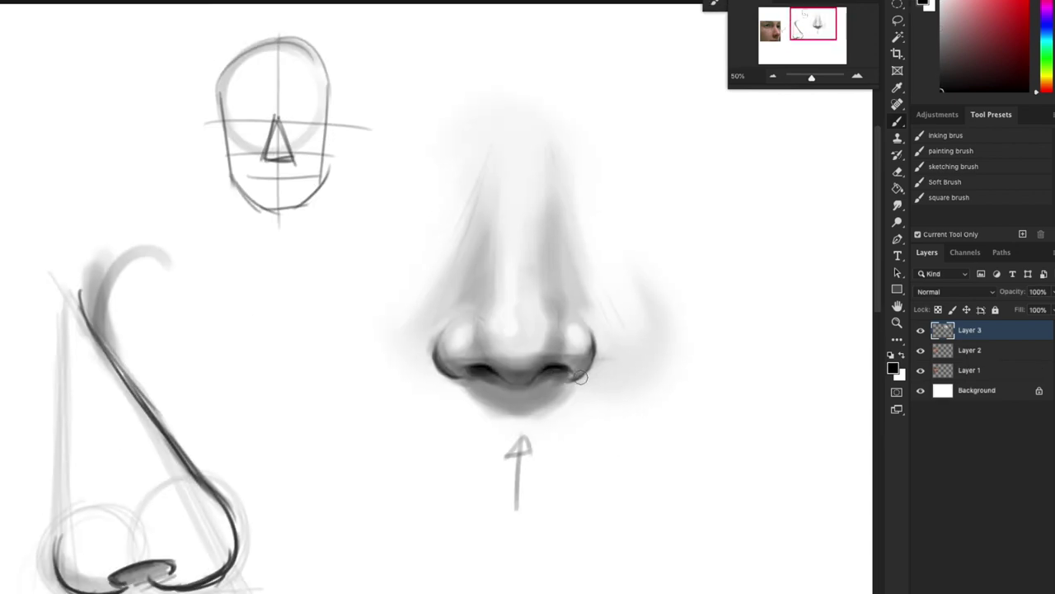
Step: Mark the nostril wings and nostril openings of the shaded front-view nose with thin construction circles
left_click_drag(602, 347, 607, 353)
left_click_drag(538, 378, 570, 368)
mouse_move(470, 361)
left_mouse_down()
mouse_move(472, 377)
mouse_move(468, 370)
left_mouse_up()
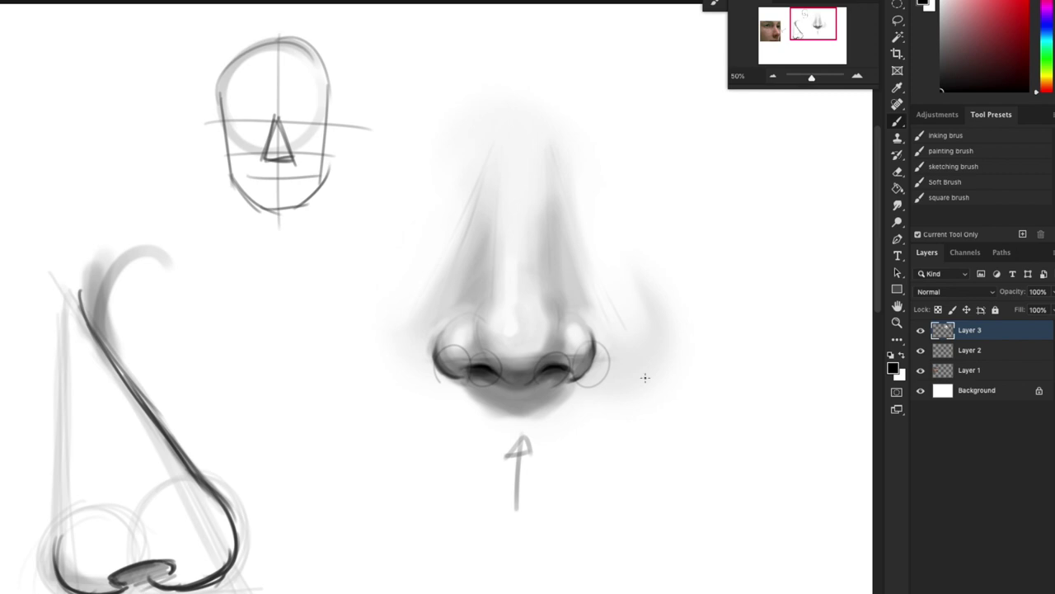
left_click_drag(676, 424, 573, 471)
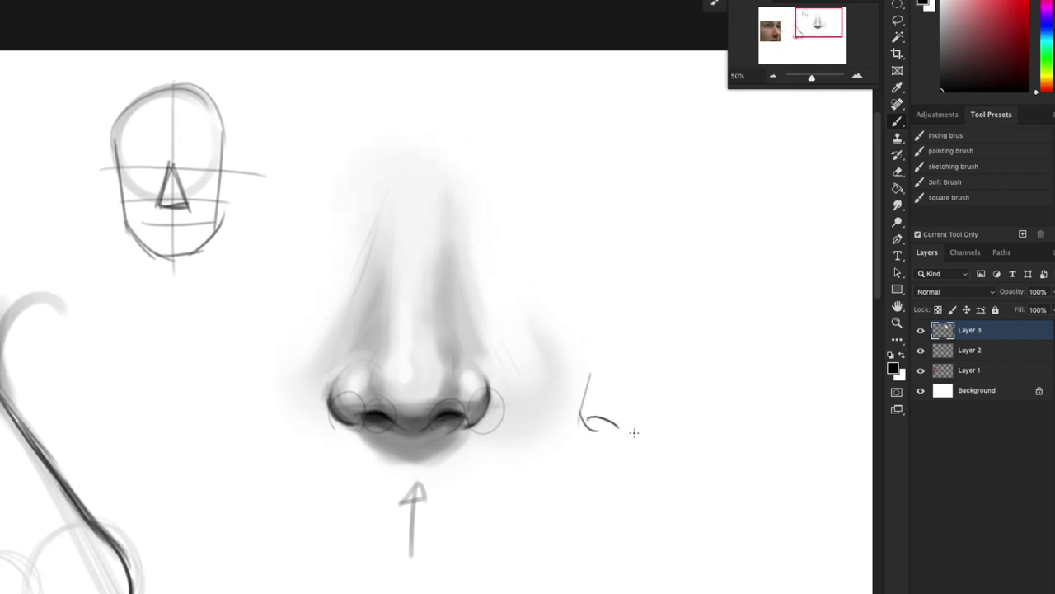
left_click_drag(592, 422, 618, 428)
mouse_move(624, 435)
left_mouse_down()
mouse_move(666, 416)
mouse_move(657, 432)
left_mouse_up()
left_click_drag(609, 392, 667, 415)
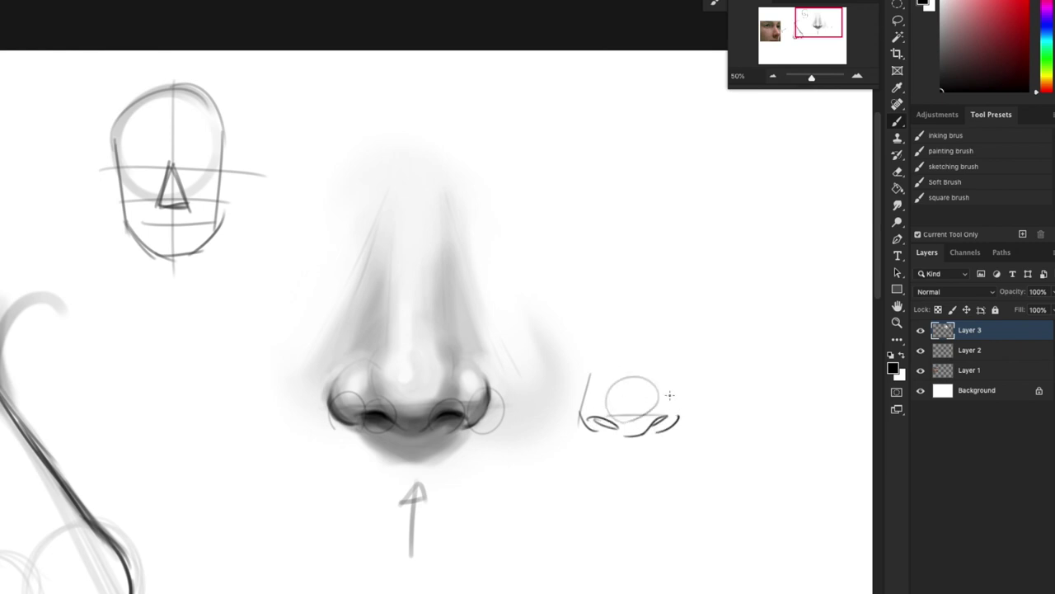
left_click_drag(618, 326, 602, 387)
left_click_drag(651, 318, 664, 399)
left_click_drag(593, 429, 595, 424)
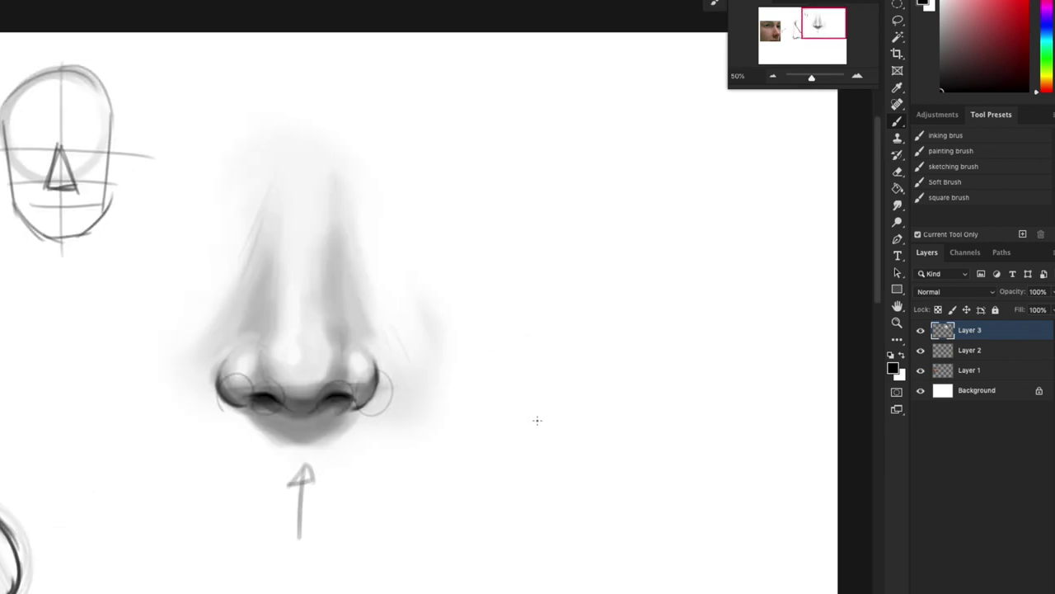
Step: Sketch a small side-view head with ear, jaw, neck and a triangular nose beside the shaded front-view nose
left_click_drag(547, 237, 543, 263)
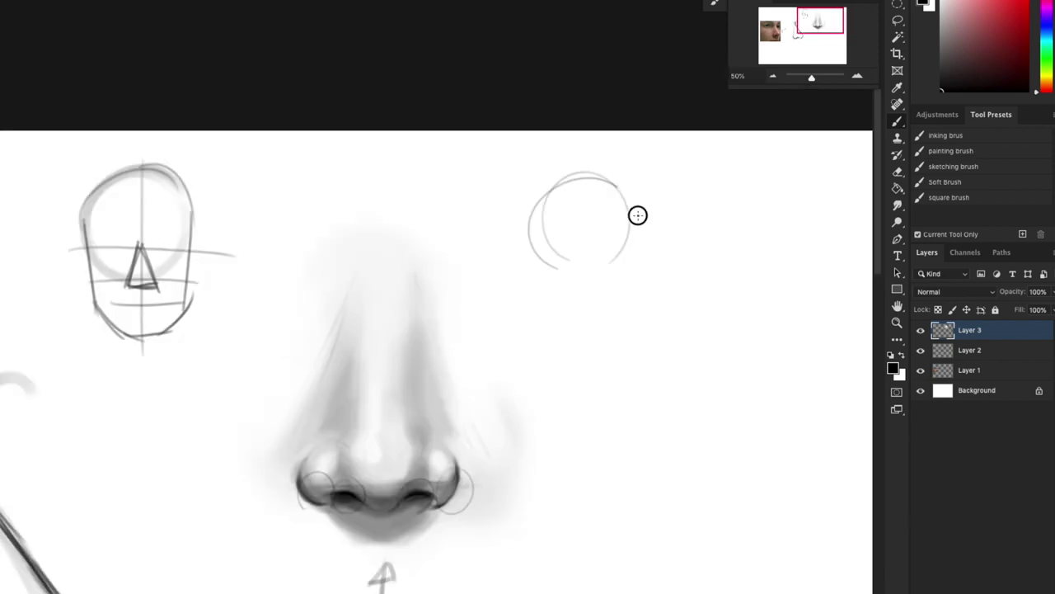
mouse_move(636, 215)
left_mouse_down()
mouse_move(533, 289)
mouse_move(561, 356)
left_mouse_up()
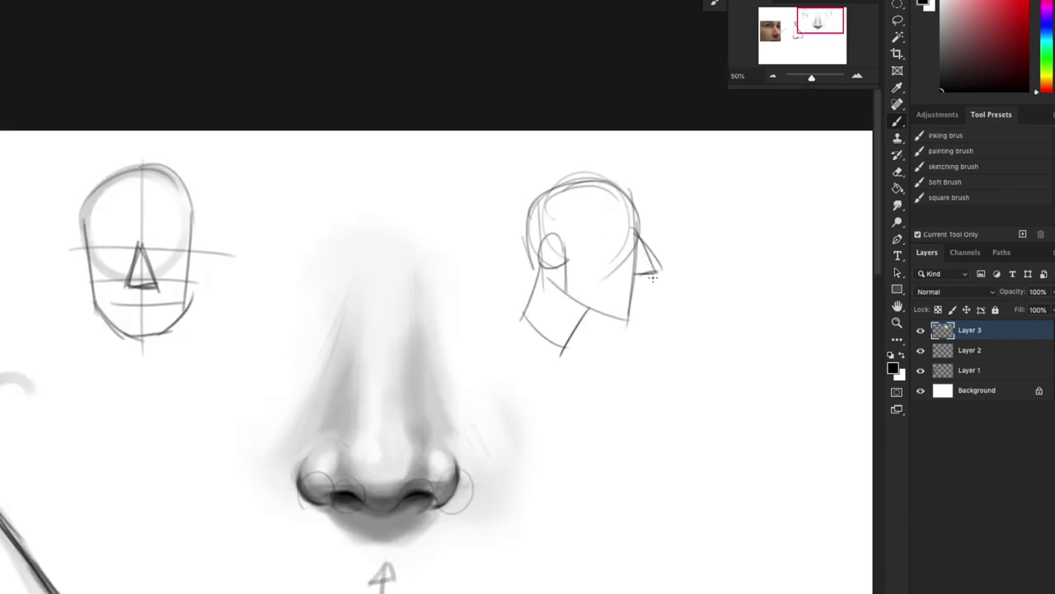
left_click_drag(641, 284, 659, 274)
Step: Draw a large triangular side-view nose block-in beside the profile head, with a curved back edge, sloping bridge and flat base
left_click_drag(704, 388, 491, 349)
left_click_drag(481, 258, 464, 425)
left_click_drag(485, 213, 467, 330)
mouse_move(495, 223)
left_mouse_down()
mouse_move(609, 438)
mouse_move(627, 427)
left_mouse_up()
left_click_drag(562, 324, 602, 443)
left_click_drag(458, 440, 640, 446)
left_click_drag(483, 446, 641, 433)
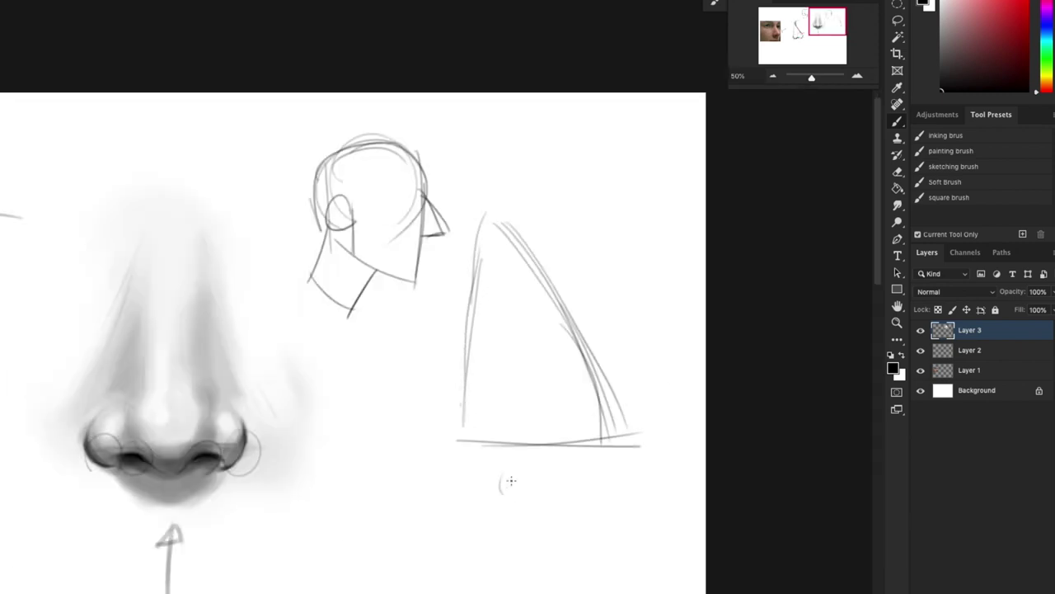
Step: Draw the hooked underside line below the side-view nose and a circle for the nostril wing at its back corner
left_click_drag(551, 459, 518, 498)
left_click_drag(513, 472, 625, 434)
mouse_move(465, 413)
left_mouse_down()
mouse_move(518, 437)
mouse_move(501, 379)
mouse_move(464, 434)
left_mouse_up()
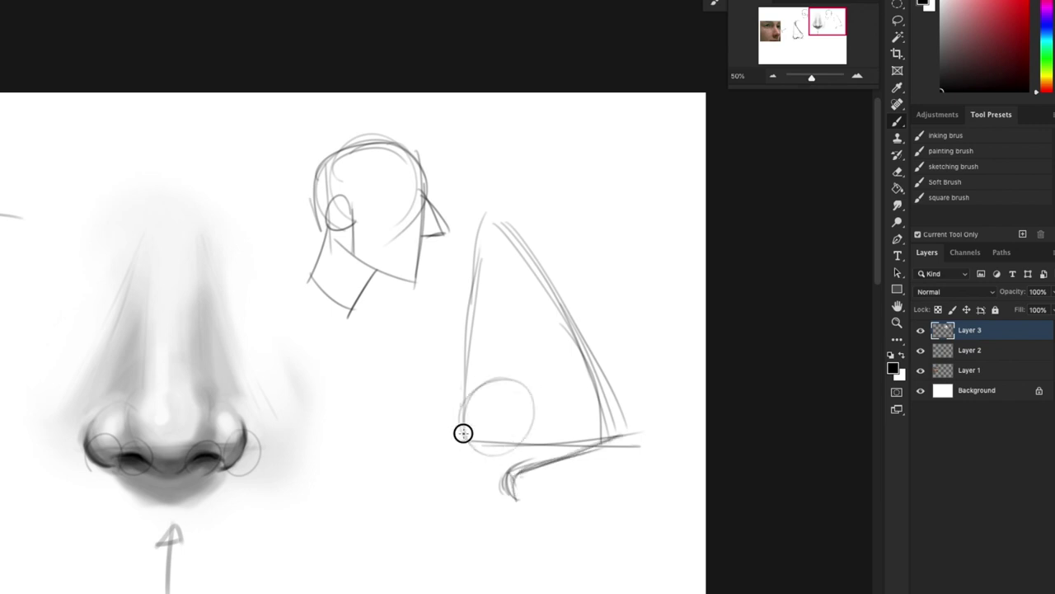
Step: Draw construction circles for the side-view nose's tip in front of the wing circle and darken the sloping bridge line
left_click_drag(551, 437, 613, 425)
mouse_move(533, 425)
left_mouse_down()
mouse_move(600, 362)
mouse_move(618, 433)
left_mouse_up()
left_click_drag(539, 369, 586, 461)
mouse_move(504, 229)
left_mouse_down()
mouse_move(560, 327)
mouse_move(540, 325)
left_mouse_up()
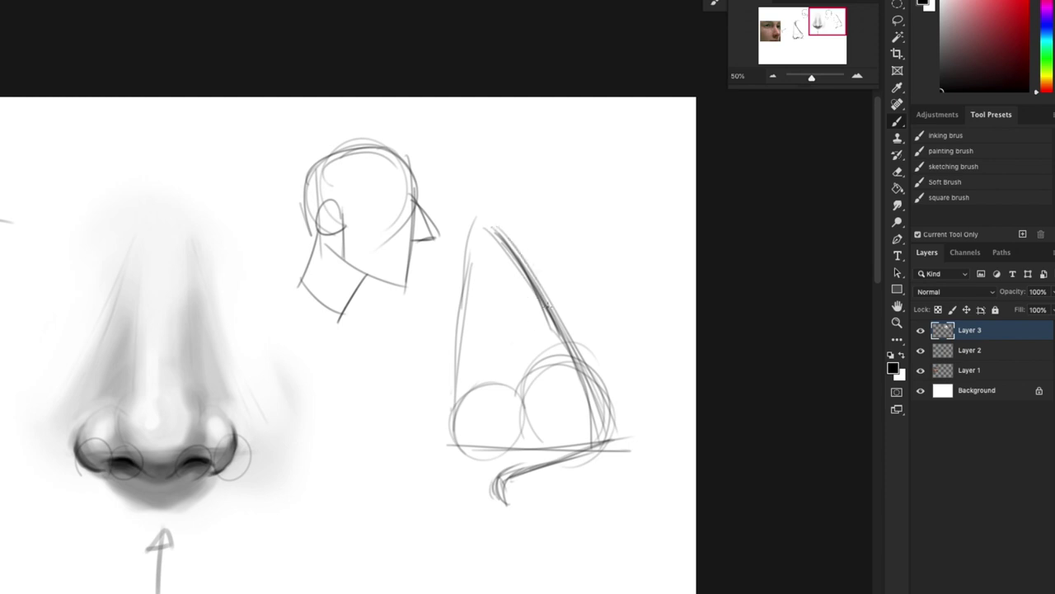
Step: Sketch a small three-quarter skull with eye sockets, nasal opening and protruding nasal bone above the side-view nose
scroll(506, 442, "up", 5)
scroll(506, 443, "right", 2)
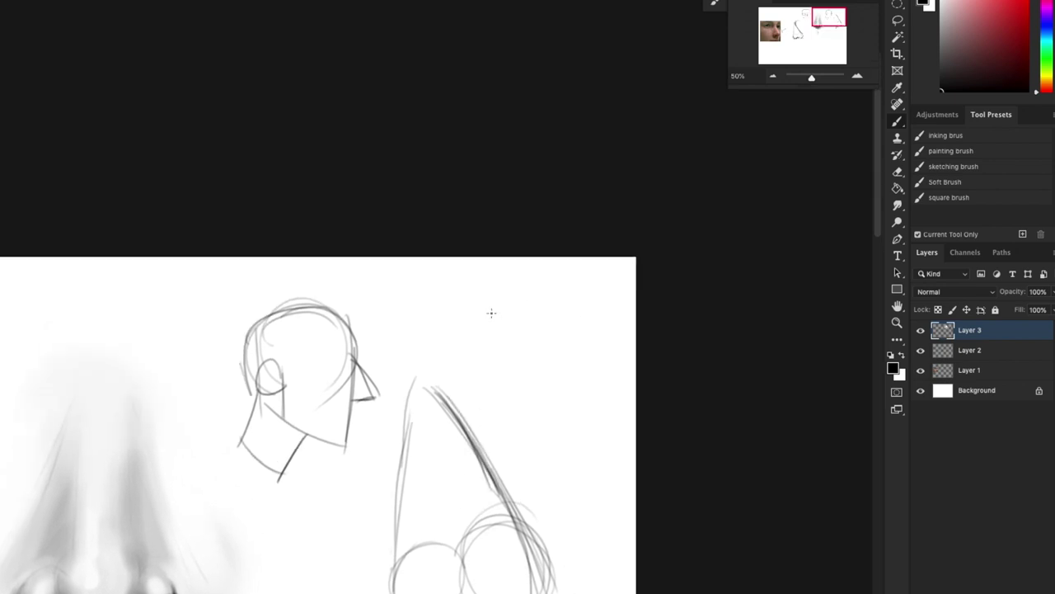
left_click_drag(516, 332, 532, 328)
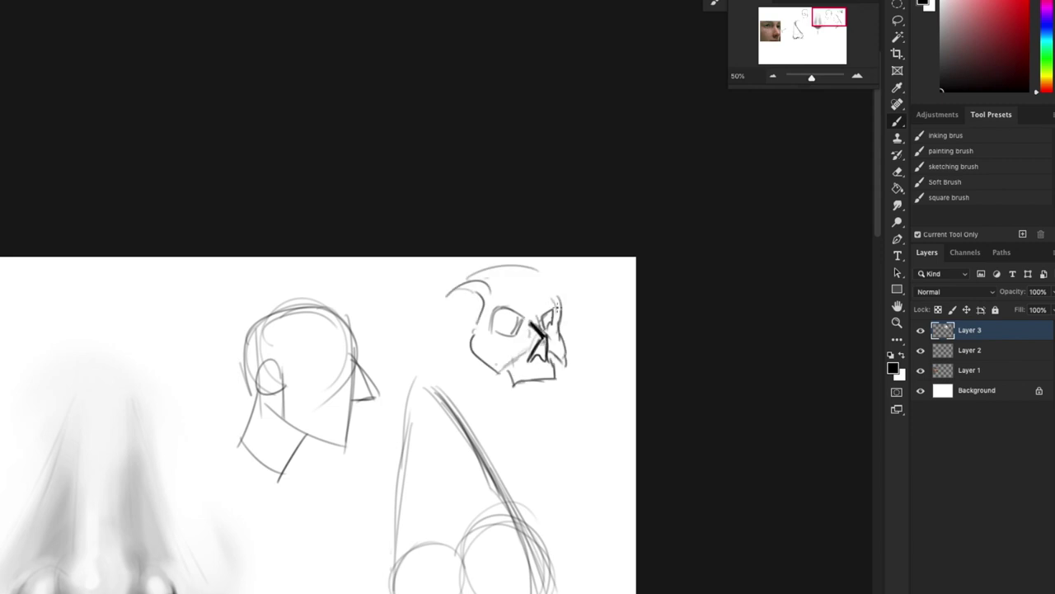
scroll(544, 315, "down", 3)
scroll(544, 315, "left", 2)
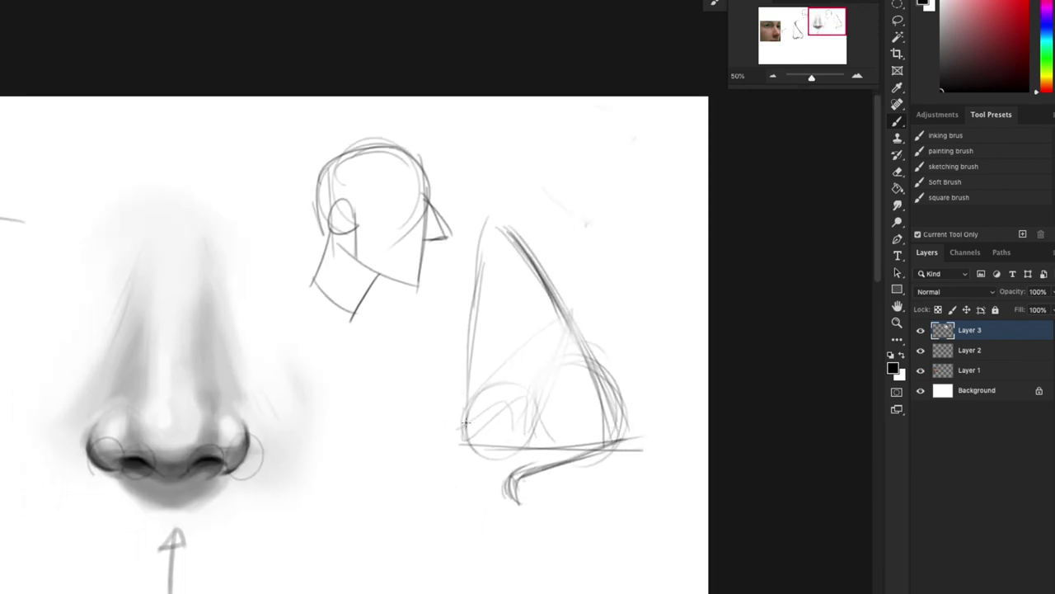
Step: Ink the side-view nose's bold contour around the bridge, tip, nostril wing and dark nostril opening over the construction lines
mouse_move(470, 395)
left_mouse_down()
mouse_move(480, 444)
mouse_move(524, 455)
mouse_move(574, 440)
left_mouse_up()
mouse_move(479, 447)
left_mouse_down()
mouse_move(518, 455)
mouse_move(616, 413)
mouse_move(562, 305)
left_mouse_up()
left_click_drag(609, 471, 617, 453)
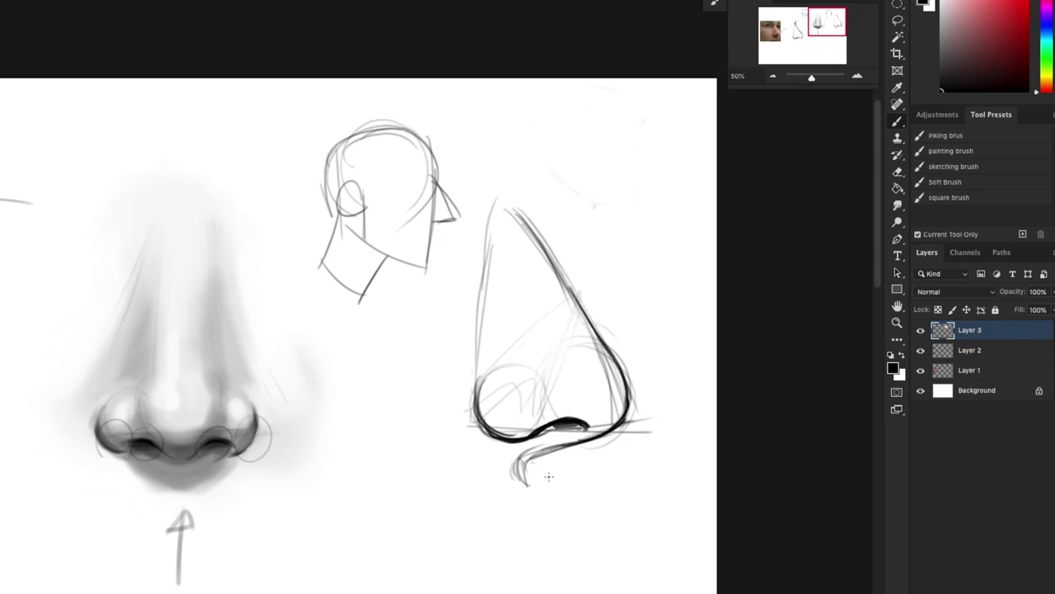
Step: Shade the side-view nose with soft greys, a dark underside and light highlights along the bridge, wing and tip
left_click(512, 413, "alt")
key("bracketright")
key("bracketright")
key("bracketright")
key("bracketright")
mouse_move(546, 405)
left_mouse_down()
mouse_move(520, 371)
mouse_move(511, 412)
mouse_move(579, 423)
left_mouse_up()
left_click(486, 421, "alt")
key("bracketleft")
key("bracketleft")
key("bracketleft")
key("bracketleft")
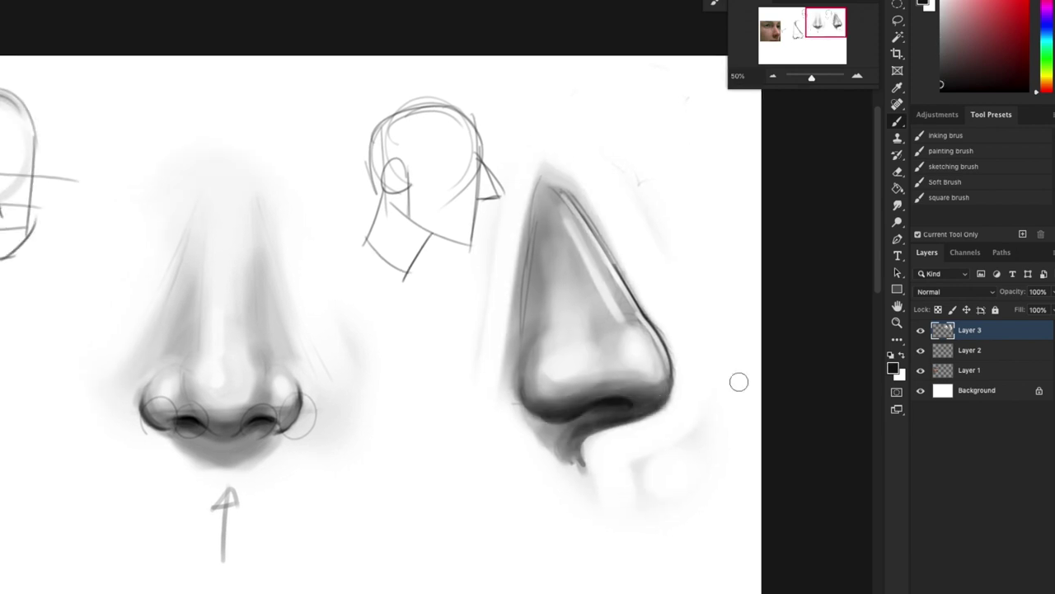
Step: Sketch a small head seen from below, with centre line, ears, chin, neck and triangular nose, beneath the front-view nose
key("ctrl+minus")
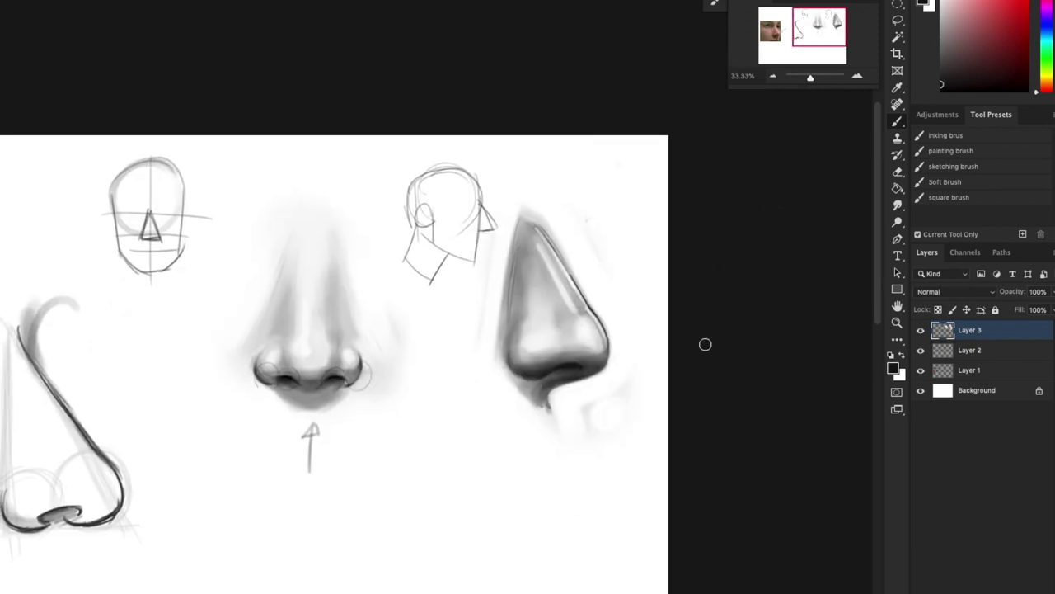
mouse_move(364, 572)
left_mouse_down()
mouse_move(574, 424)
mouse_move(568, 410)
mouse_move(608, 396)
left_mouse_up()
key("ctrl+plus")
left_click_drag(595, 448, 451, 438)
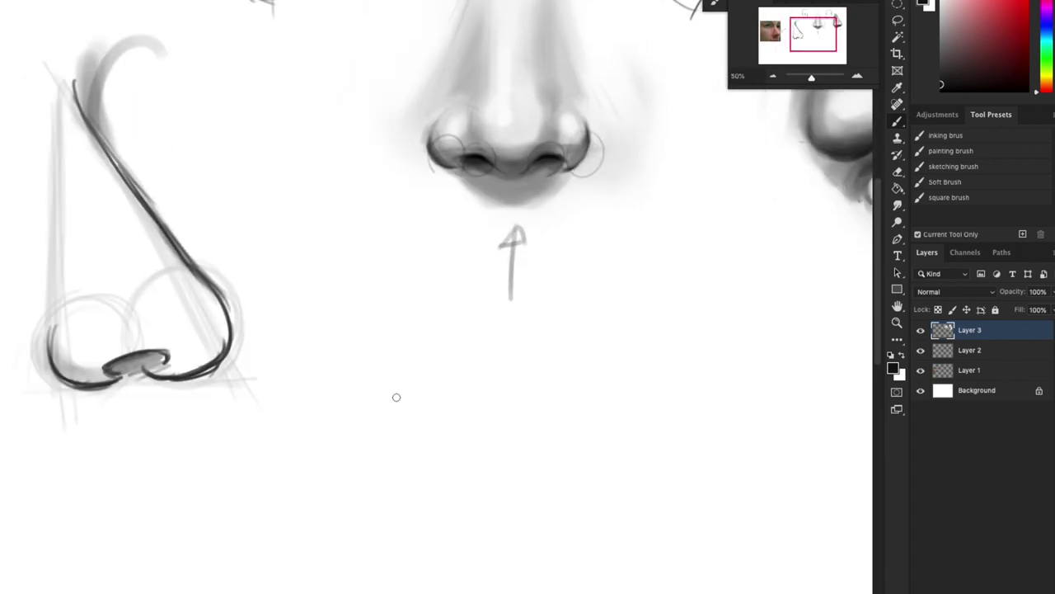
mouse_move(364, 359)
left_mouse_down()
mouse_move(464, 436)
mouse_move(339, 404)
left_mouse_up()
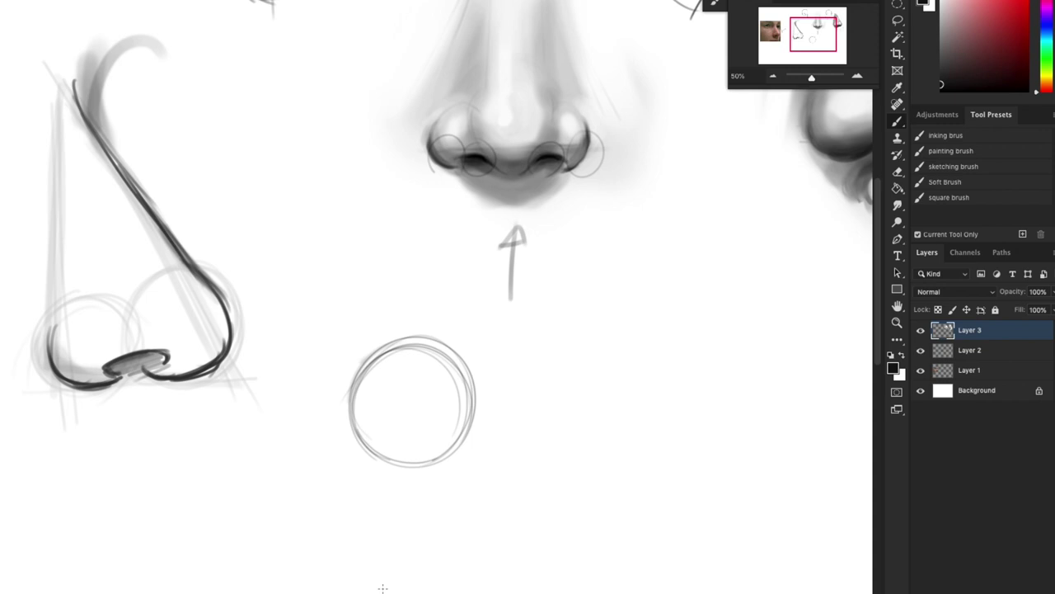
left_click_drag(414, 340, 413, 462)
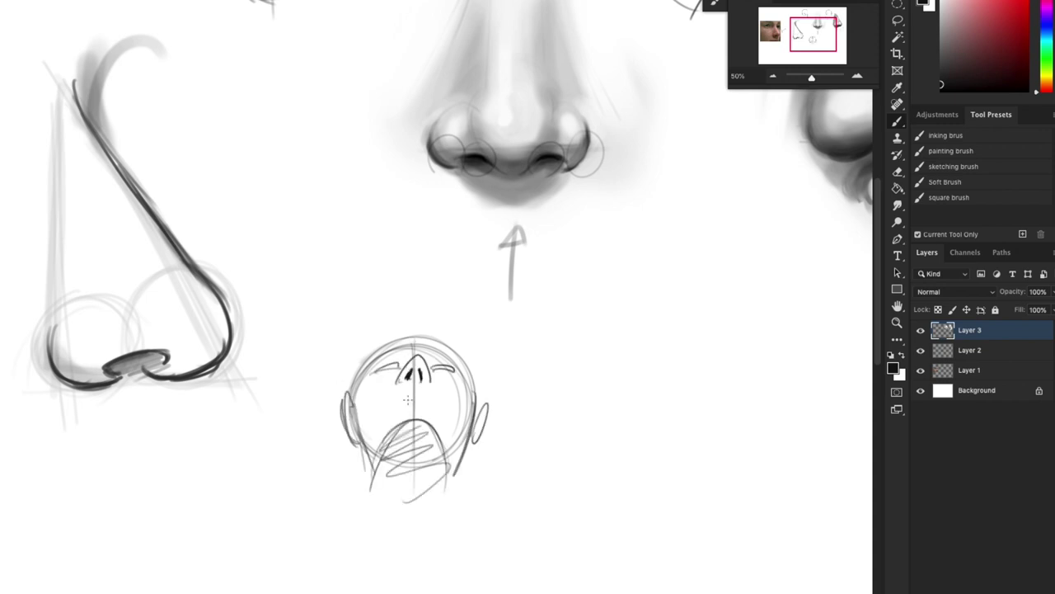
Step: Block in a large upright triangle with a flat base beside the head seen from below
left_click_drag(631, 476, 454, 376)
left_click_drag(379, 429, 426, 336)
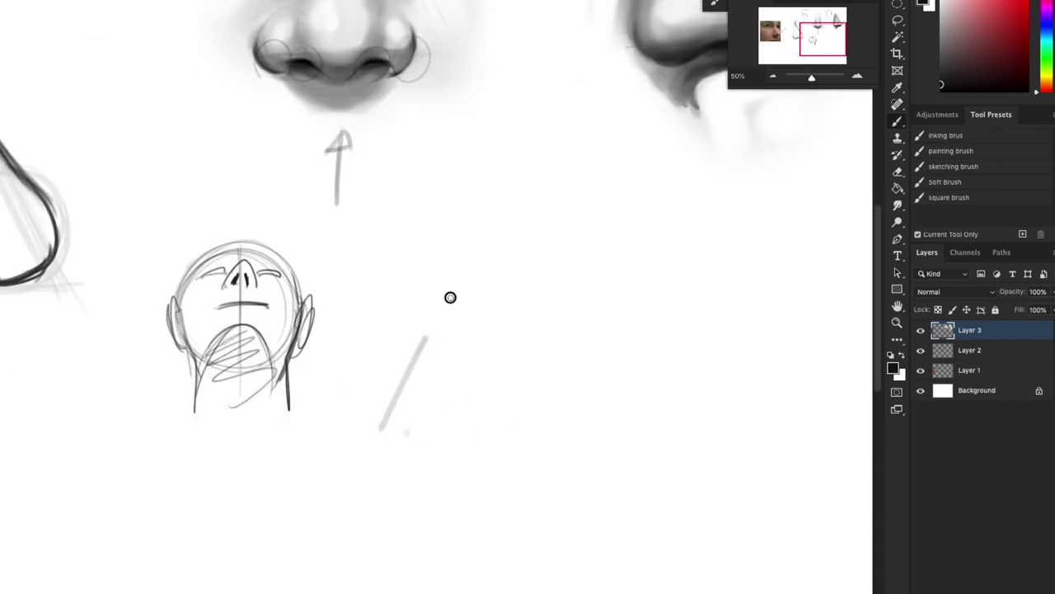
left_click_drag(450, 297, 538, 424)
left_click_drag(379, 432, 552, 437)
mouse_move(478, 269)
left_mouse_down()
mouse_move(354, 451)
mouse_move(569, 417)
left_mouse_up()
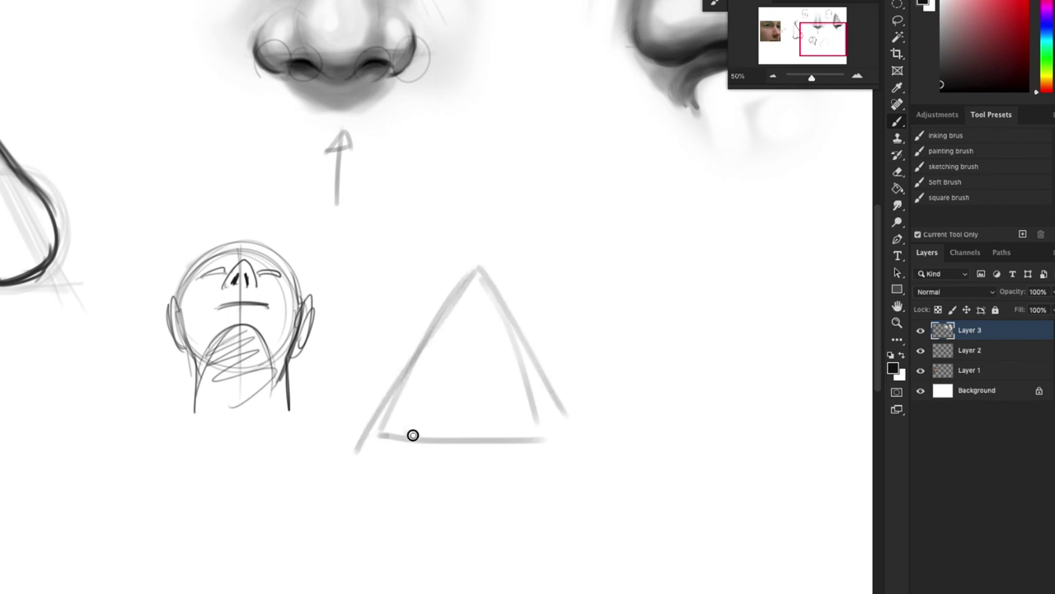
left_click_drag(413, 434, 566, 427)
Step: Draw three construction circles inside the triangle: one at the apex for the nose tip and two at the base for the wings
mouse_move(439, 356)
left_mouse_down()
mouse_move(490, 292)
mouse_move(515, 362)
left_mouse_up()
left_click_drag(383, 422, 460, 374)
left_click_drag(490, 417, 540, 448)
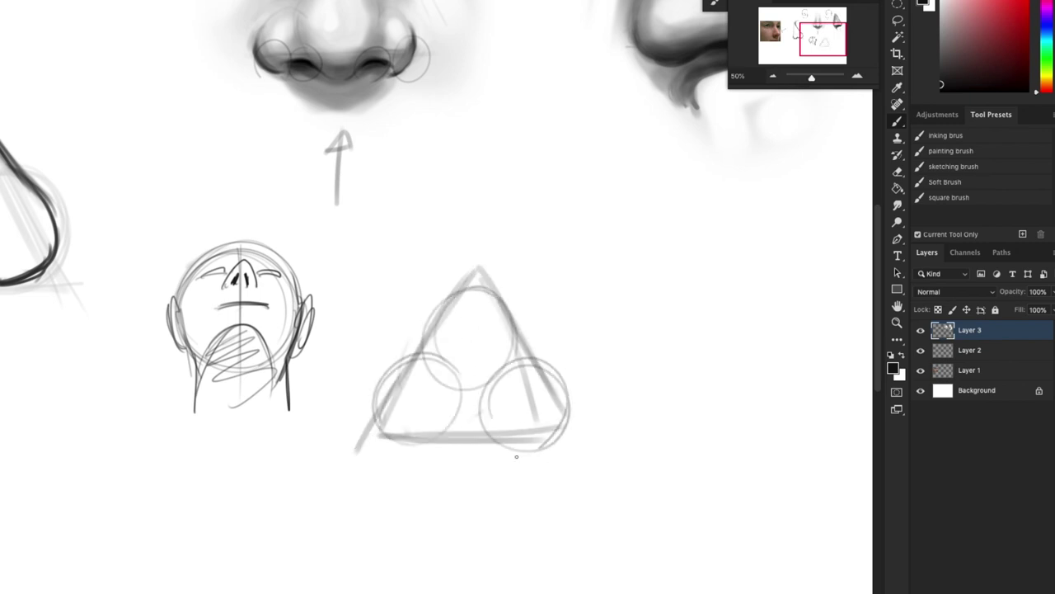
left_click_drag(484, 363, 492, 369)
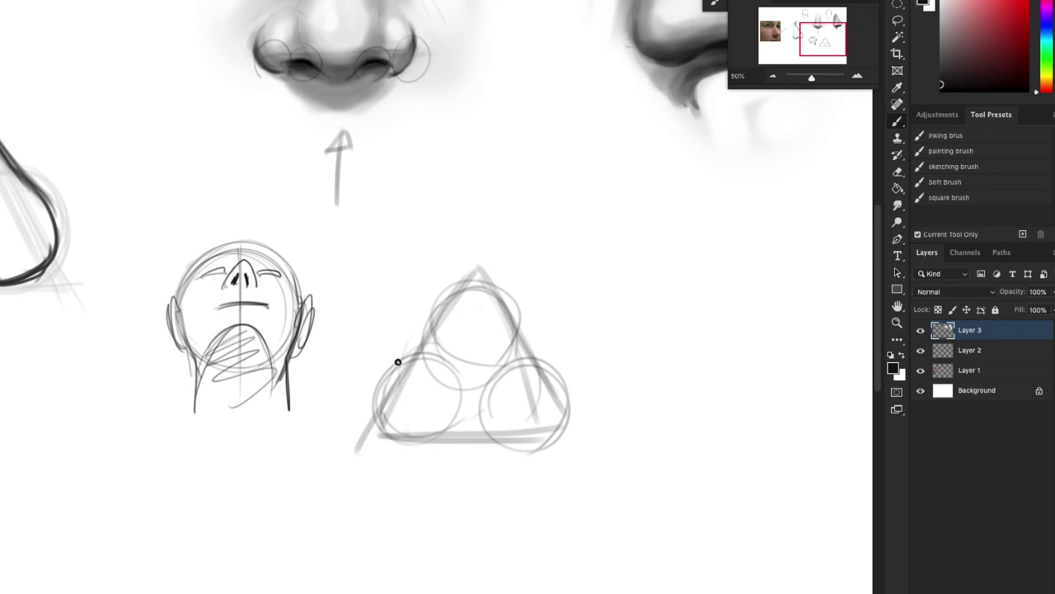
Step: Draw the outer contour of the nose seen from below and two teardrop-shaped nostril openings inside the wing circles
left_click_drag(398, 361, 404, 357)
left_click_drag(495, 347, 500, 350)
mouse_move(432, 322)
left_mouse_down()
mouse_move(383, 417)
mouse_move(403, 437)
left_mouse_up()
mouse_move(398, 424)
left_mouse_down()
mouse_move(452, 360)
mouse_move(452, 422)
left_mouse_up()
left_click_drag(504, 364, 488, 423)
left_click_drag(505, 363, 535, 421)
left_click_drag(404, 358, 525, 340)
left_click_drag(519, 351, 563, 425)
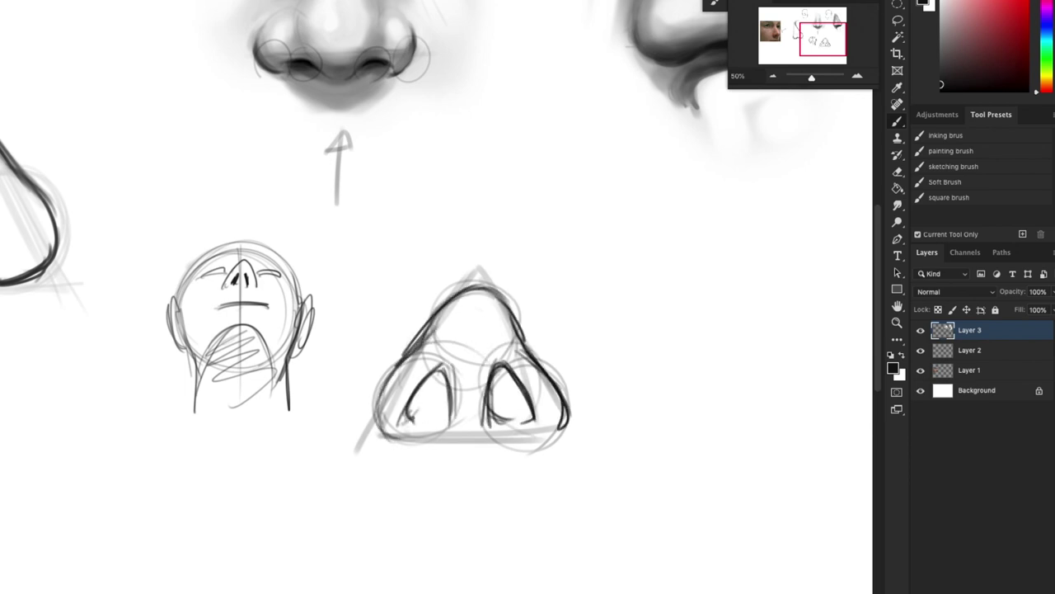
left_click_drag(528, 395, 550, 378)
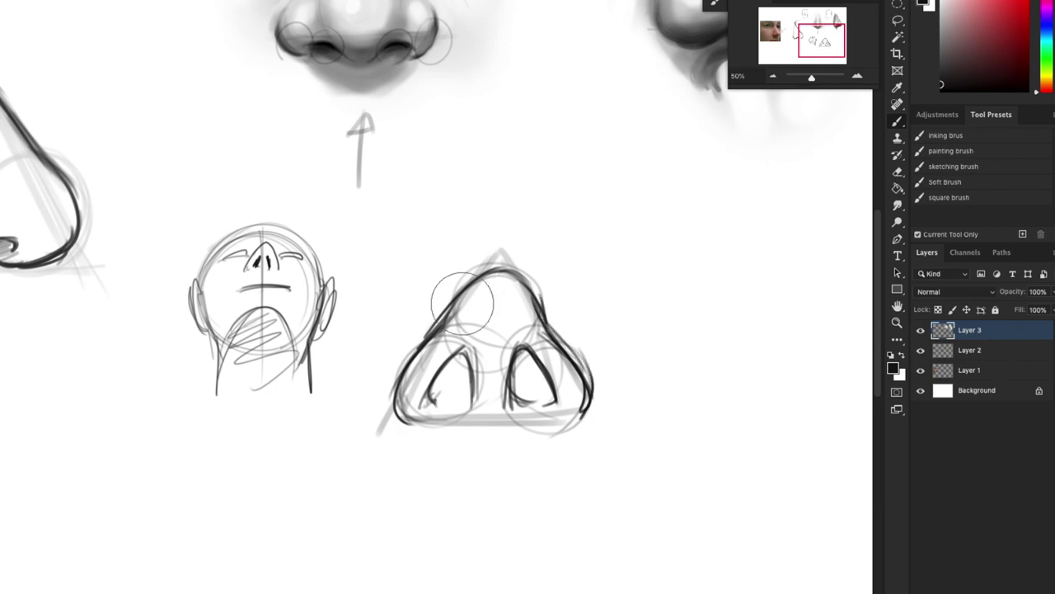
Step: Fade the triangle and circle construction lines around the tip, wings and base of the nose seen from below
mouse_move(513, 257)
left_mouse_down()
mouse_move(480, 253)
mouse_move(450, 282)
left_mouse_up()
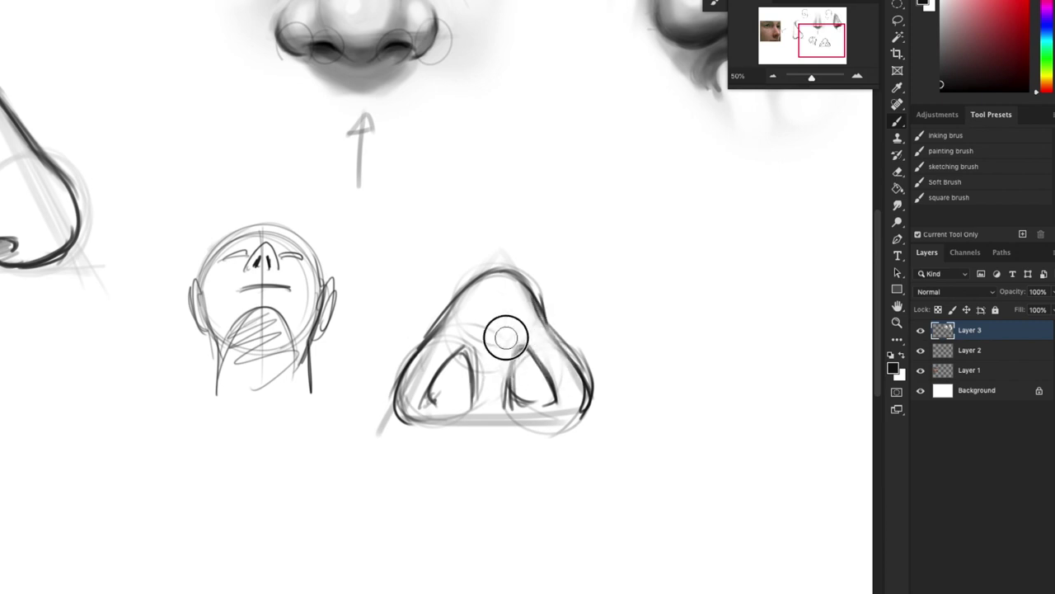
left_click_drag(433, 351, 396, 417)
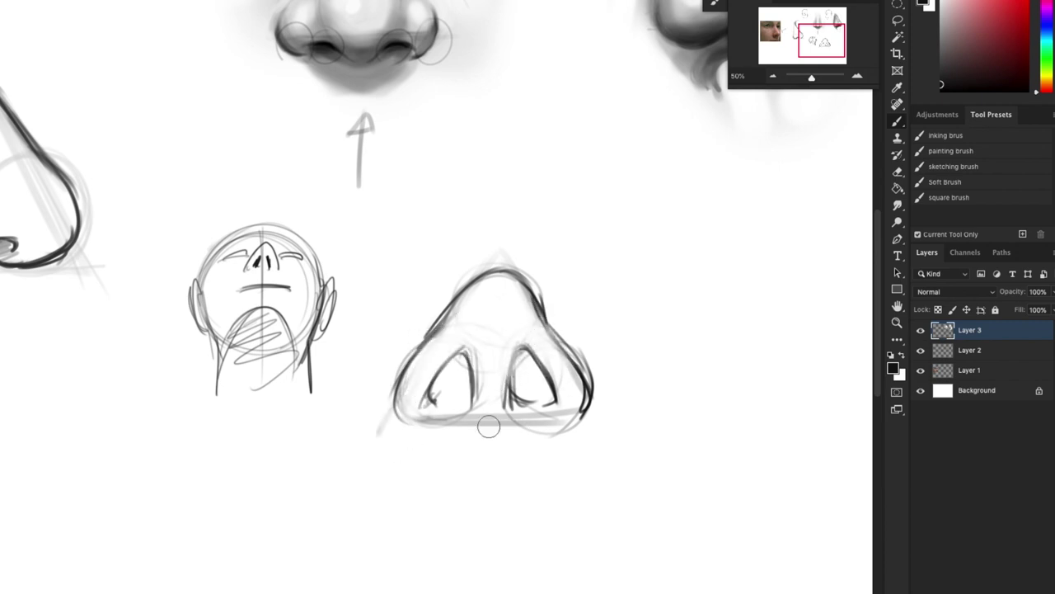
left_click_drag(489, 427, 571, 417)
Step: Fill the nostrils of the nose seen from below with black and shade its wings, base and central column grey
left_click_drag(541, 366, 520, 391)
mouse_move(462, 358)
left_mouse_down()
mouse_move(443, 379)
mouse_move(463, 399)
left_mouse_up()
left_click_drag(524, 376, 525, 360)
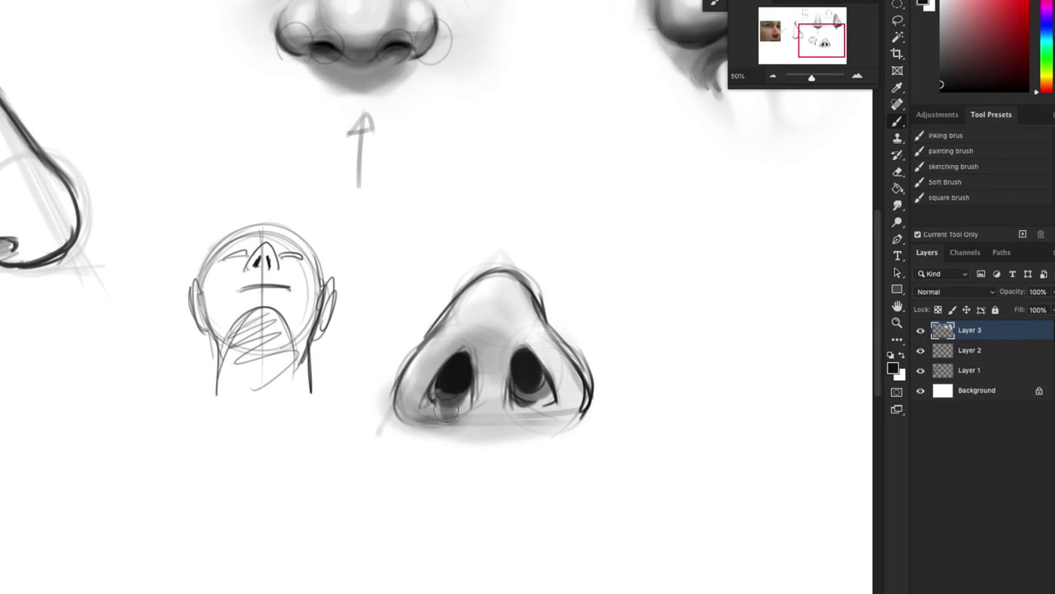
left_click_drag(408, 392, 466, 412)
mouse_move(528, 404)
left_mouse_down()
mouse_move(570, 413)
mouse_move(546, 333)
mouse_move(547, 429)
left_mouse_up()
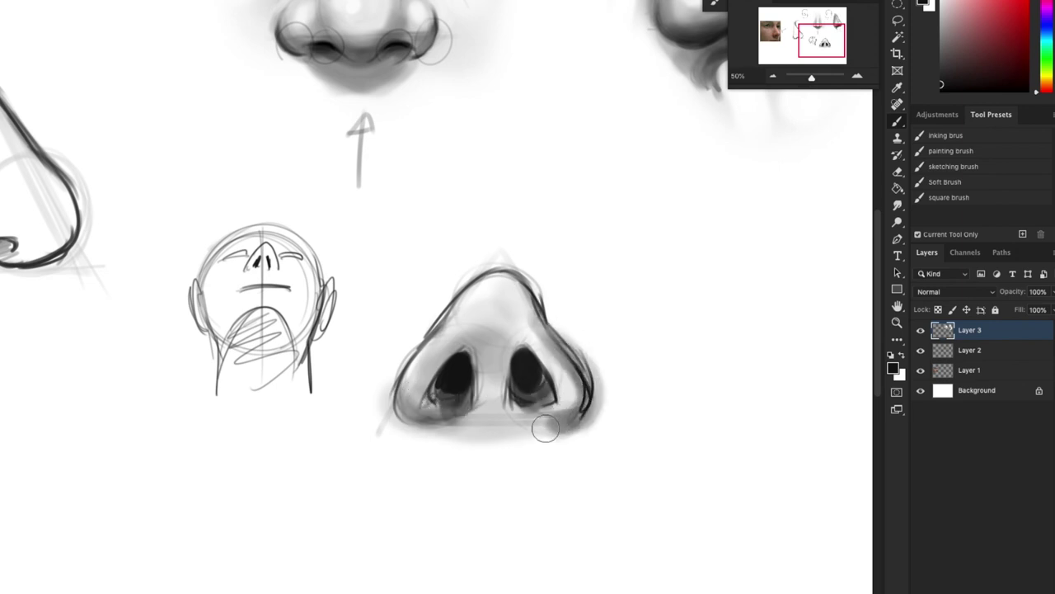
mouse_move(430, 429)
left_mouse_down()
mouse_move(407, 426)
mouse_move(404, 369)
left_mouse_up()
left_click_drag(493, 346, 486, 391)
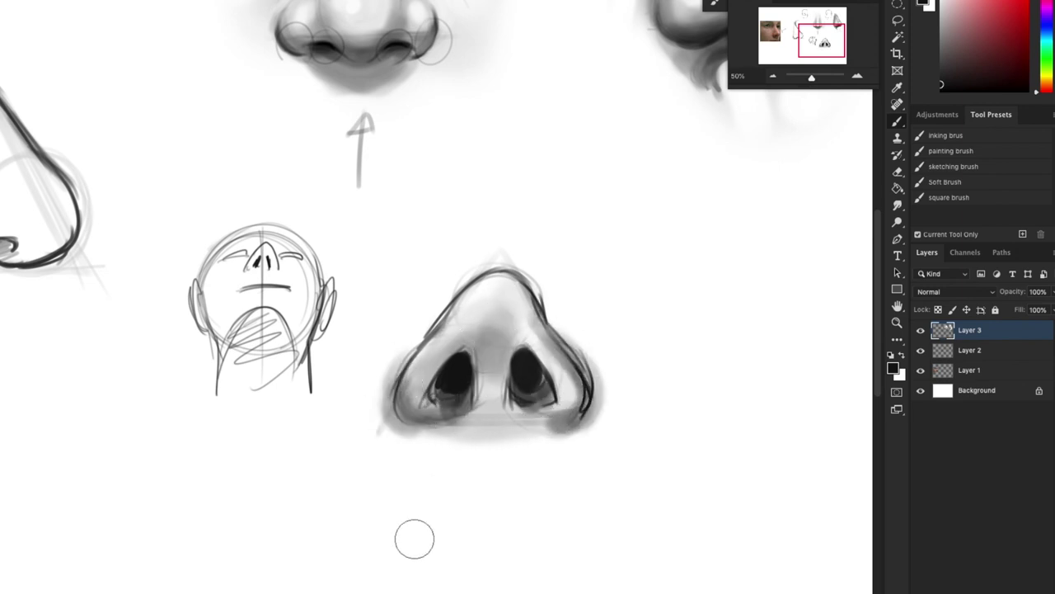
Step: Paint soft shadow beneath the base of the upward-tilted nose and around its outer contour using a larger brush
key("bracketright")
key("bracketright")
mouse_move(491, 450)
left_mouse_down()
mouse_move(461, 446)
mouse_move(523, 441)
left_mouse_up()
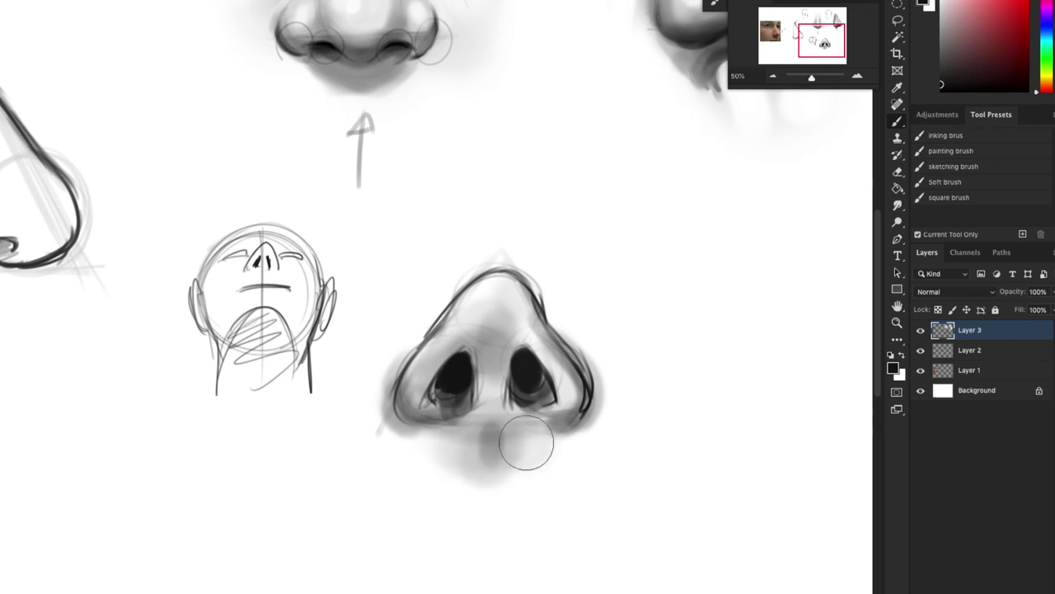
mouse_move(415, 417)
left_mouse_down()
mouse_move(424, 305)
mouse_move(572, 249)
left_mouse_up()
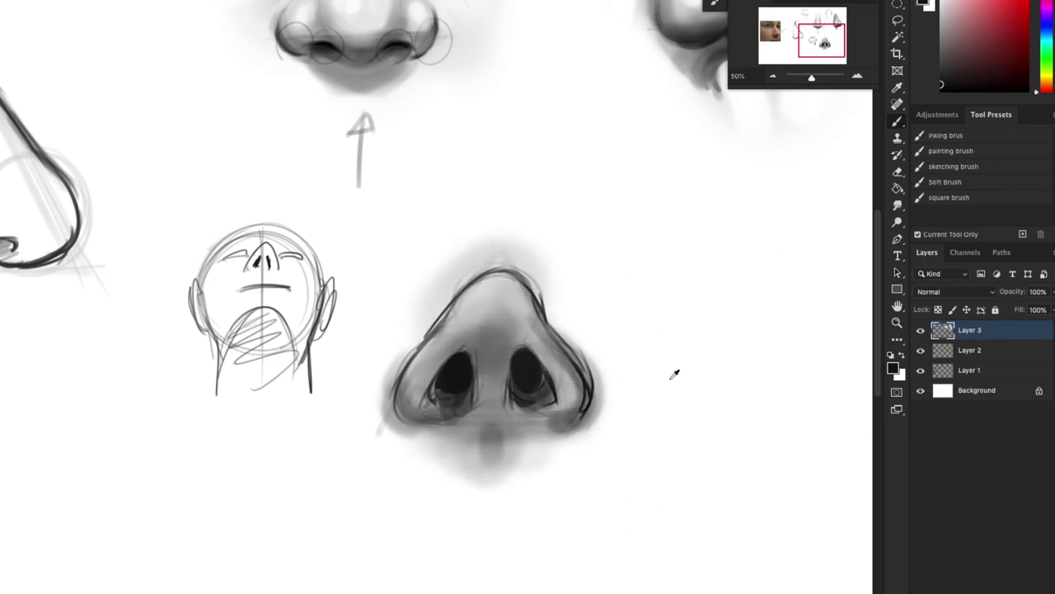
Step: Paint white highlights on the tip, central column and wing bases of the nose seen from below, and reinforce its dark contours
key("x")
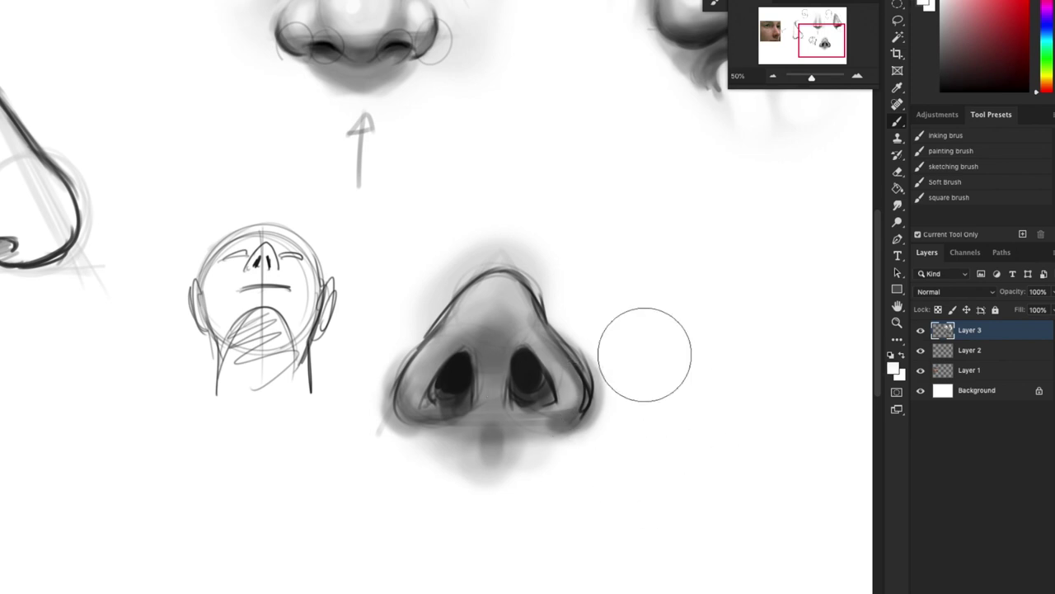
mouse_move(498, 313)
left_mouse_down()
mouse_move(491, 419)
mouse_move(464, 339)
left_mouse_up()
left_click_drag(557, 409, 525, 424)
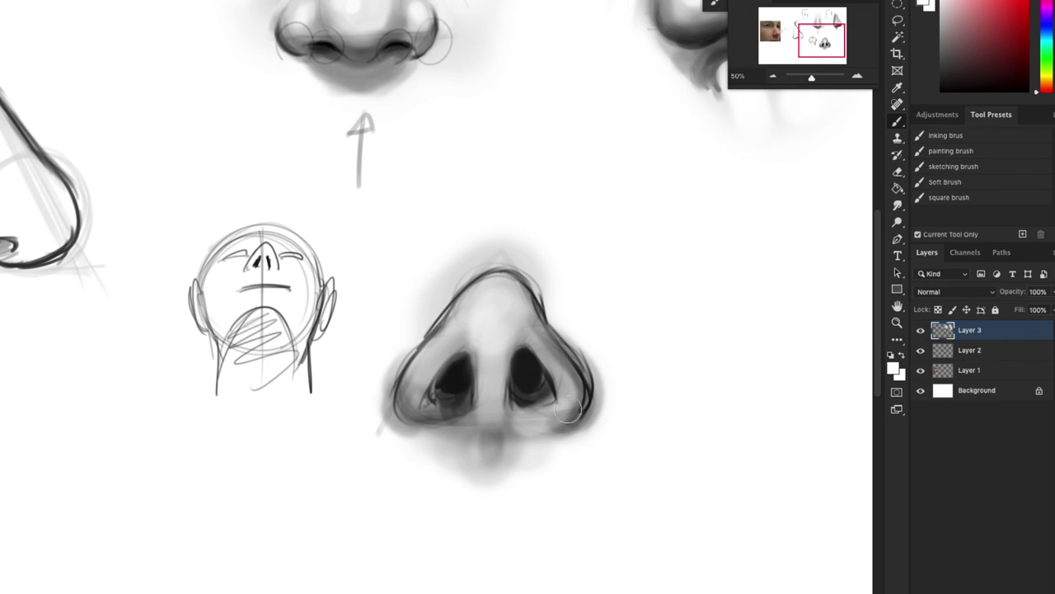
left_click(529, 381, "alt")
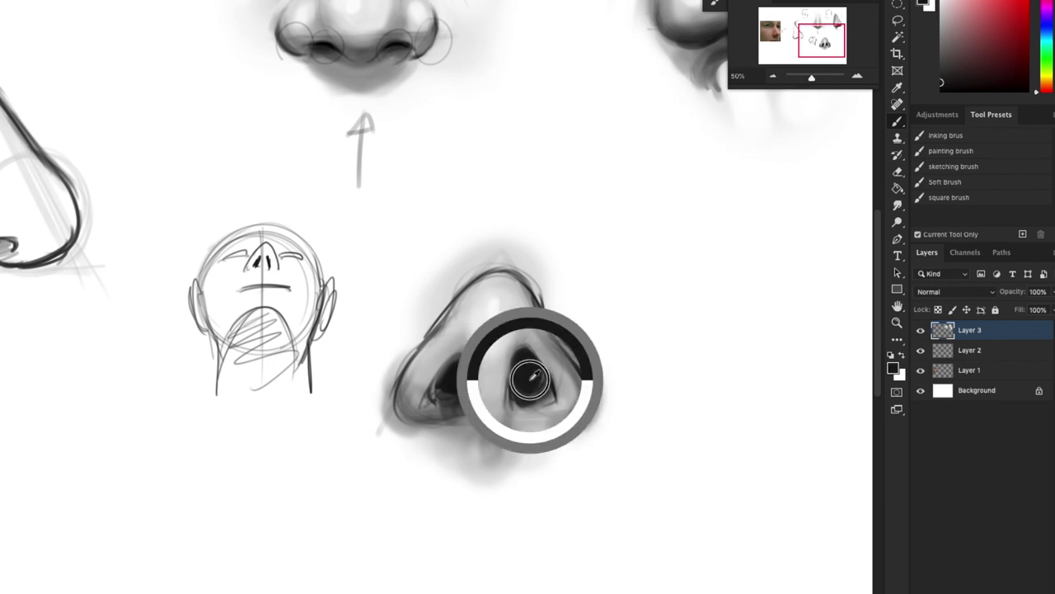
mouse_move(421, 371)
left_mouse_down()
mouse_move(446, 310)
mouse_move(526, 267)
left_mouse_up()
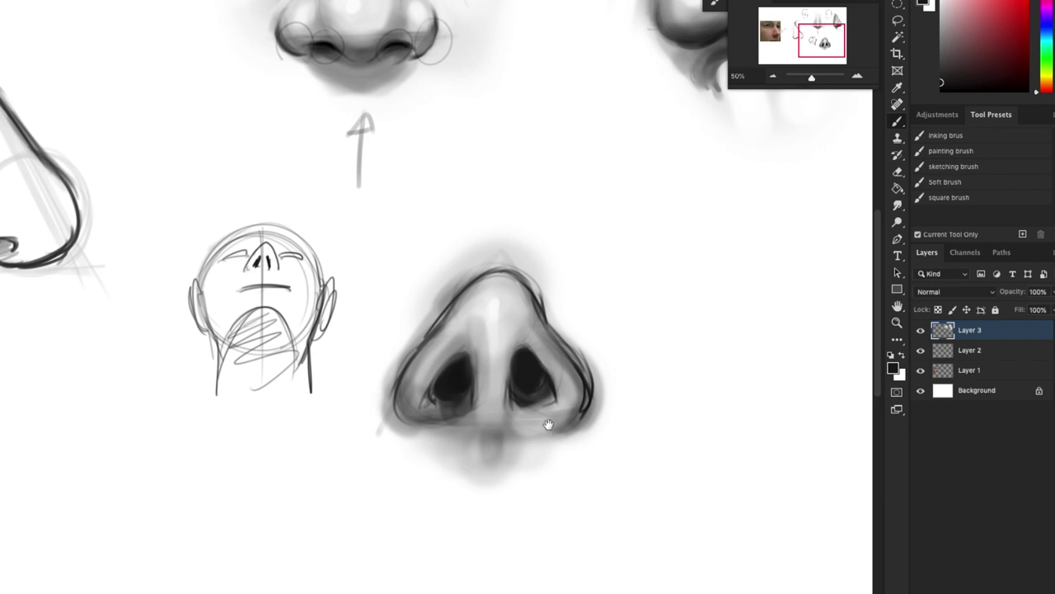
Step: Draw and shade a mouth with a centrally dipped upper lip beneath the nose seen from below, adding a short philtrum mark
left_click_drag(548, 424, 557, 347)
mouse_move(389, 437)
left_mouse_down()
mouse_move(490, 401)
mouse_move(619, 427)
left_mouse_up()
mouse_move(540, 395)
left_mouse_down()
mouse_move(404, 435)
mouse_move(614, 429)
left_mouse_up()
left_click_drag(630, 322, 564, 391)
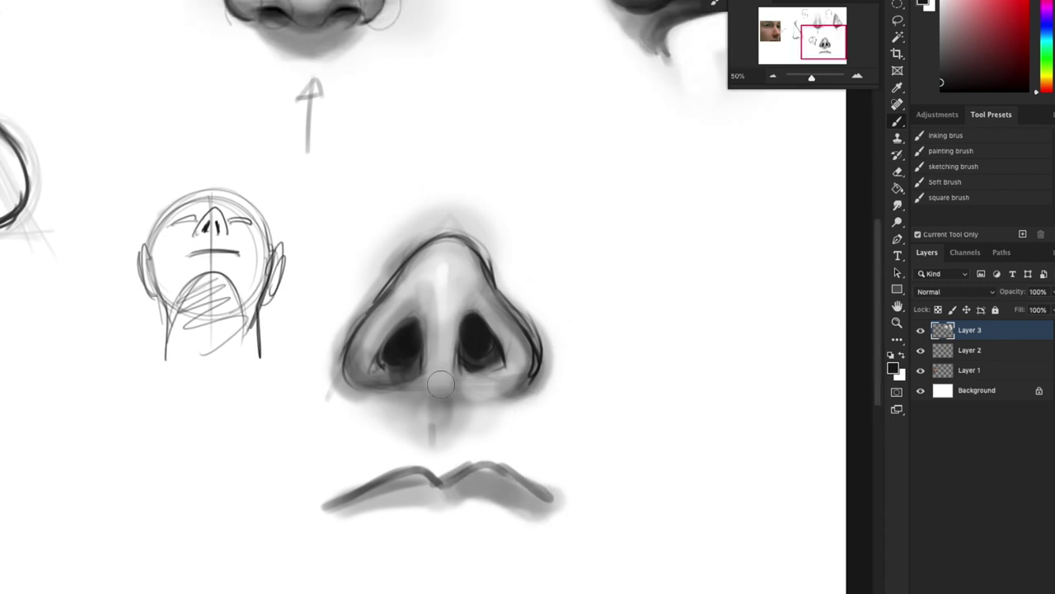
left_click_drag(606, 360, 609, 346)
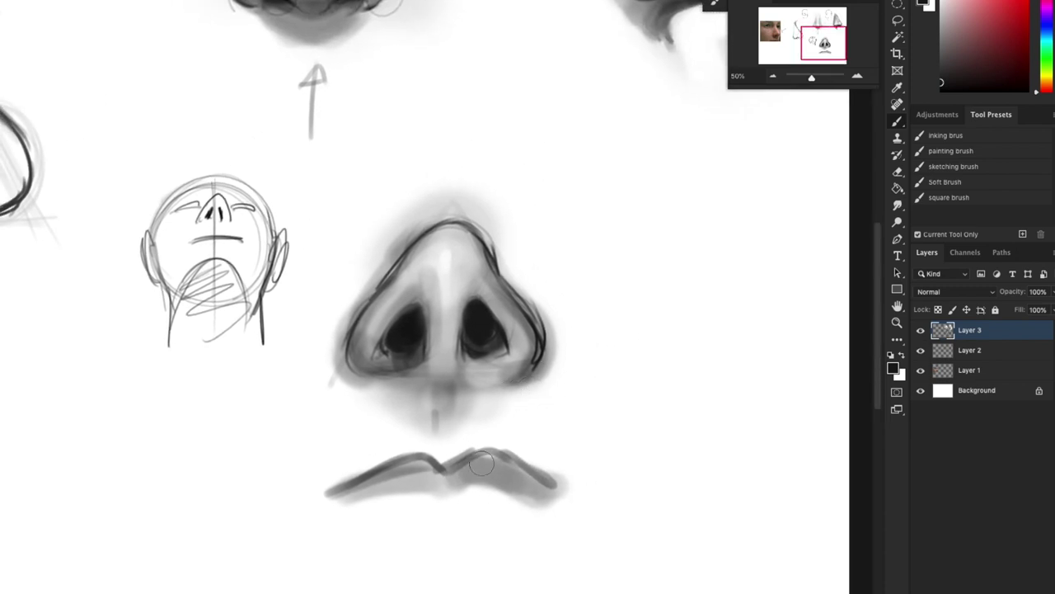
left_click_drag(482, 463, 426, 486)
left_click_drag(305, 504, 579, 506)
left_click_drag(617, 436, 667, 351)
left_click_drag(453, 491, 530, 493)
left_click_drag(668, 351, 646, 412)
Step: Sketch a small head seen from above beneath the side-view nose, with ears, hairline, brows and a downward-pointing triangular nose
mouse_move(753, 167)
left_mouse_down()
mouse_move(622, 377)
mouse_move(595, 387)
left_mouse_up()
key("ctrl+plus")
mouse_move(518, 357)
left_mouse_down()
mouse_move(421, 292)
mouse_move(462, 278)
mouse_move(507, 373)
left_mouse_up()
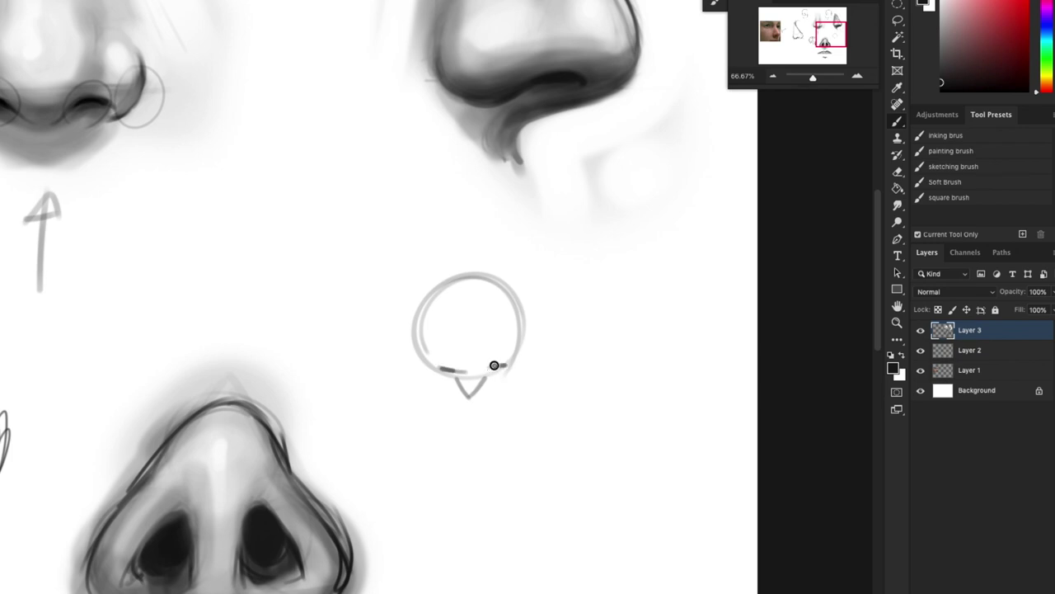
left_click_drag(419, 347, 521, 349)
left_click_drag(410, 319, 414, 349)
left_click_drag(522, 323, 519, 353)
left_click_drag(437, 322, 504, 320)
left_click_drag(507, 419, 405, 337)
mouse_move(370, 290)
left_mouse_down()
mouse_move(379, 378)
mouse_move(375, 330)
left_mouse_up()
left_click_drag(549, 394, 557, 354)
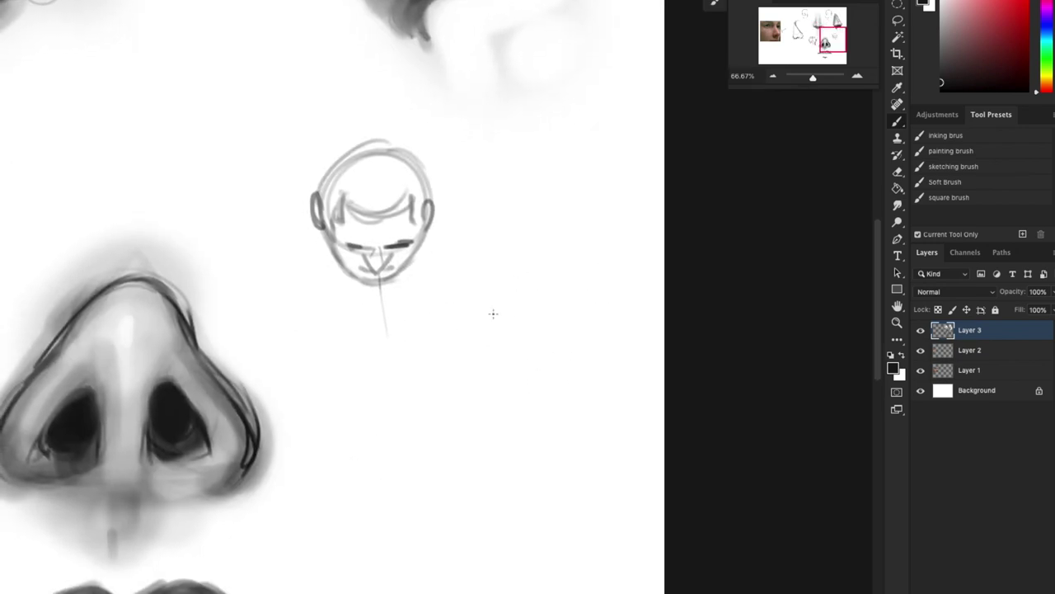
Step: Block in a nose seen from above with two bridge lines, a horizontal base, a downward-pointing triangle and a tip circle
left_click_drag(516, 256, 484, 384)
mouse_move(555, 262)
left_mouse_down()
mouse_move(564, 342)
mouse_move(462, 341)
left_mouse_up()
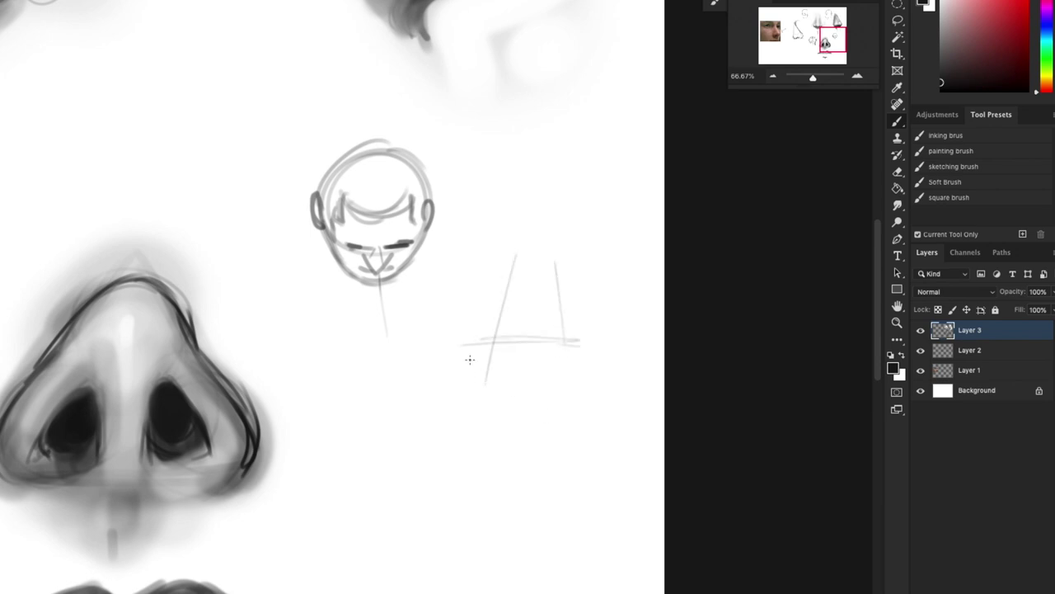
left_click_drag(509, 417, 526, 429)
left_click_drag(463, 353, 528, 432)
left_click_drag(596, 351, 536, 439)
left_click_drag(497, 396, 563, 394)
Step: Draw rounded contours over the triangle of the nose seen from above, curving in the wing corners and reinforcing both sides down to the tip
left_click_drag(594, 355, 552, 416)
left_click_drag(465, 356, 486, 400)
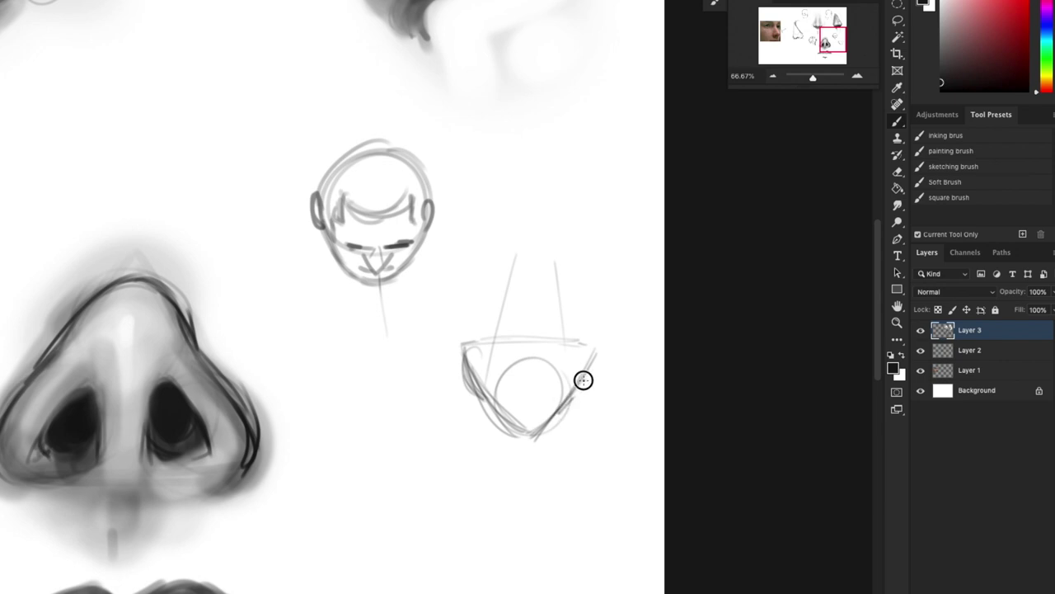
left_click_drag(569, 348, 550, 415)
mouse_move(487, 392)
left_mouse_down()
mouse_move(506, 414)
mouse_move(571, 347)
left_mouse_up()
mouse_move(481, 344)
left_mouse_down()
mouse_move(467, 367)
mouse_move(505, 432)
mouse_move(538, 434)
mouse_move(589, 346)
left_mouse_up()
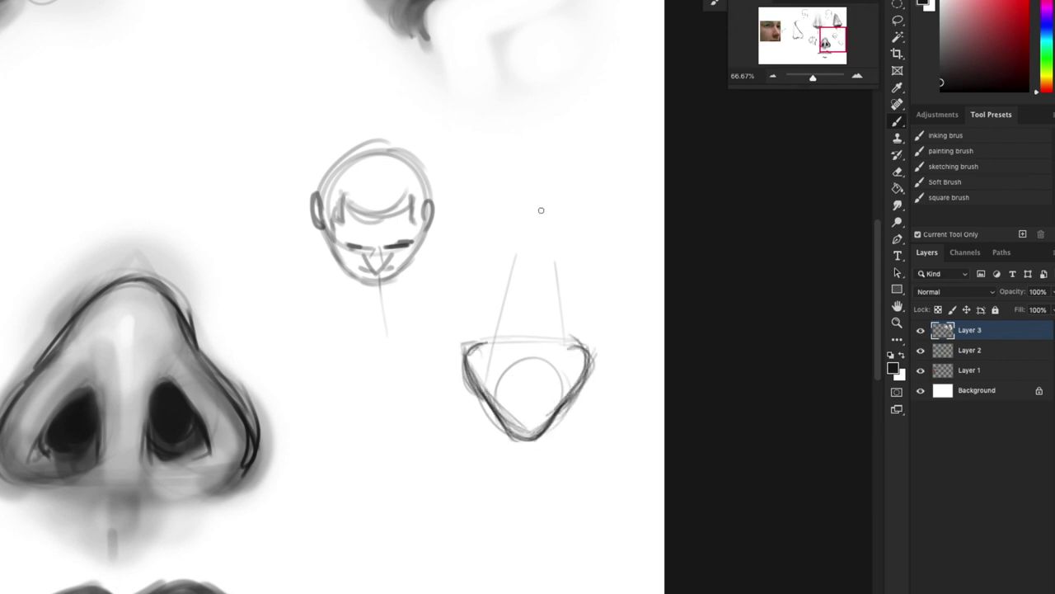
Step: Shade the nose seen from above in soft grey and paint white highlights on its tip, bridge and both wings
left_click_drag(537, 198, 530, 303)
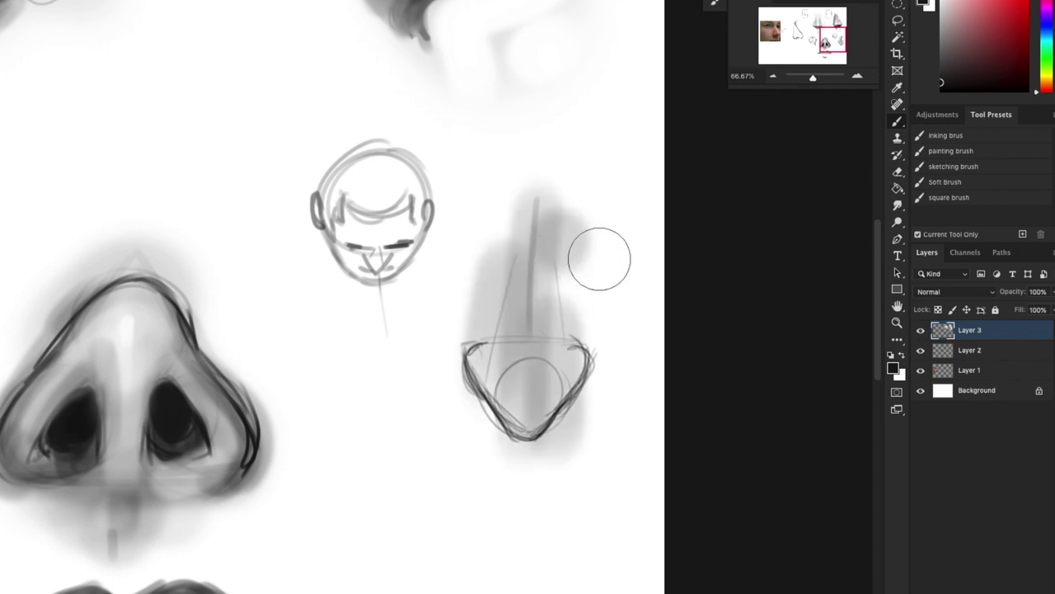
left_click(617, 234, "alt")
left_click_drag(520, 422, 522, 423)
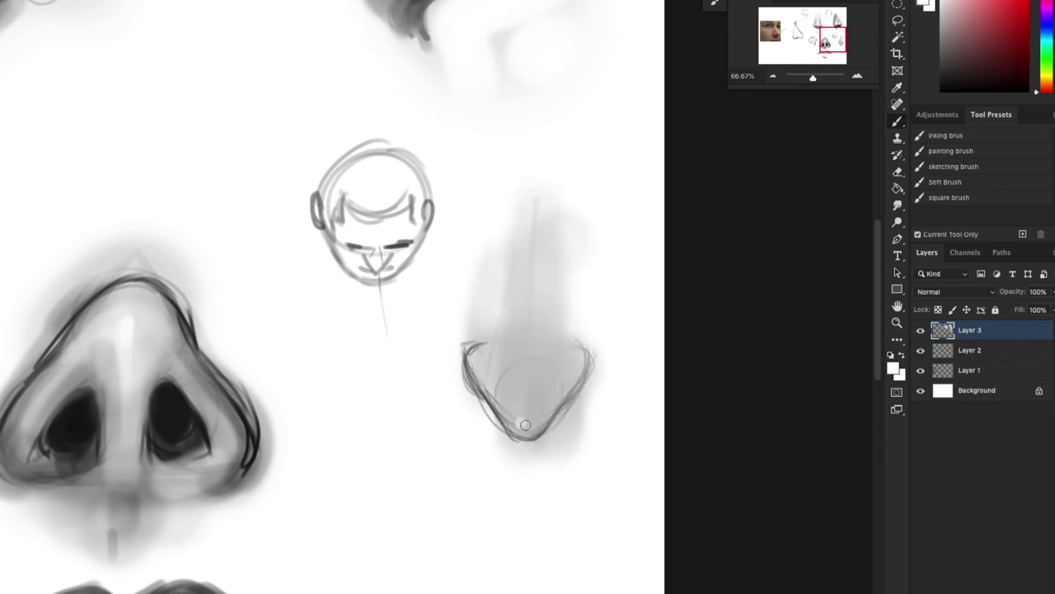
left_click_drag(527, 330, 523, 419)
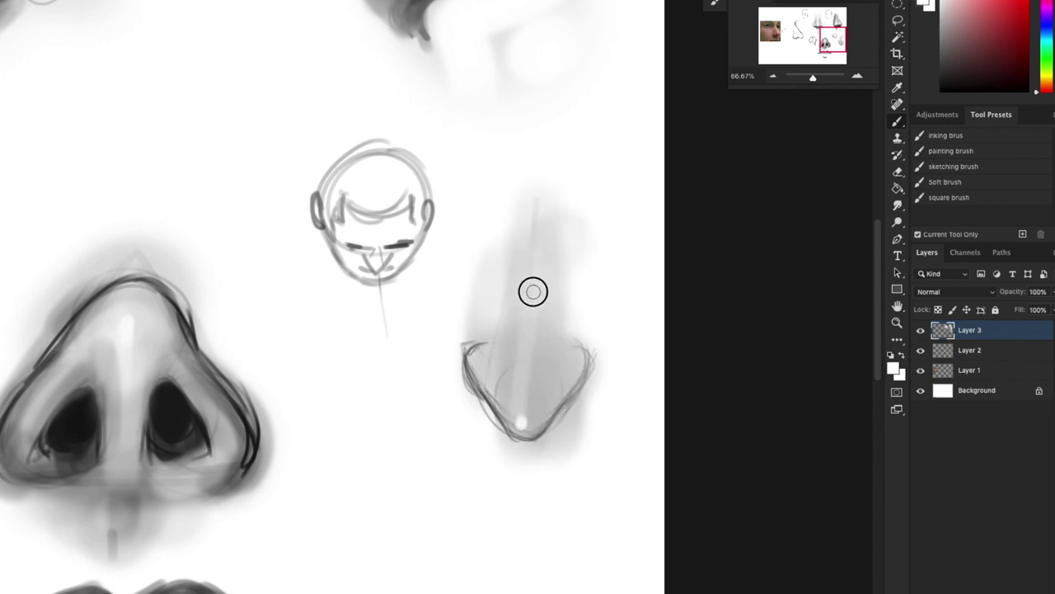
left_click_drag(533, 254, 523, 425)
left_click_drag(487, 356, 488, 383)
left_click_drag(572, 358, 567, 376)
Step: Darken both sides of the bridge on the nose seen from above and lightly shade the area around its root
left_click_drag(491, 354, 515, 302)
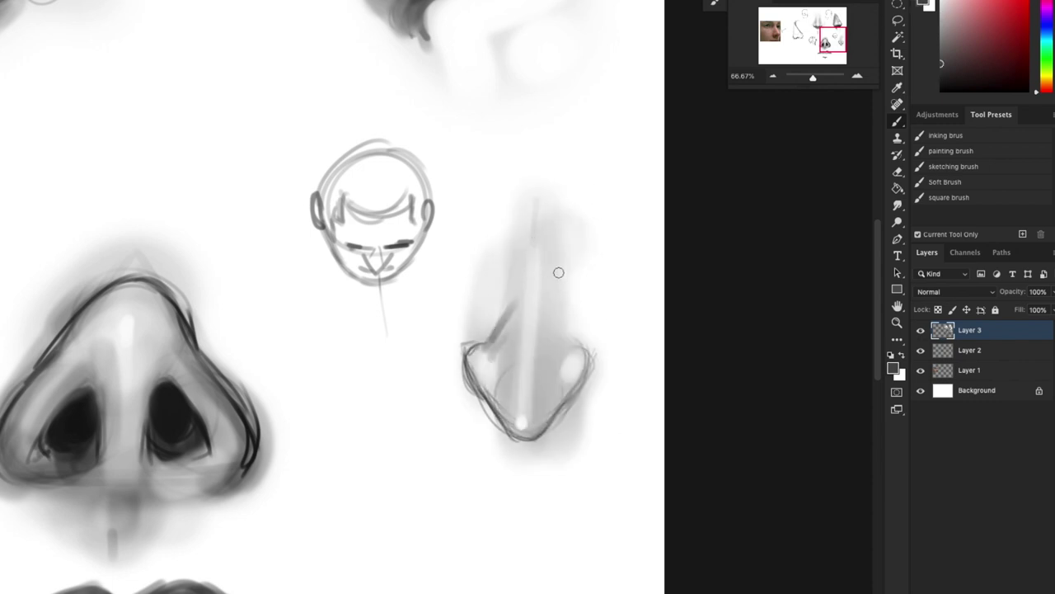
left_click_drag(559, 253, 569, 351)
left_click_drag(625, 297, 440, 287)
left_click_drag(413, 288, 503, 283)
left_click_drag(569, 290, 640, 298)
left_click_drag(436, 308, 495, 289)
left_click_drag(503, 248, 478, 326)
left_click_drag(579, 256, 610, 305)
Step: Cover the old three-quarter nose outline beside the photo with white on a new layer, and add another blank layer above it
left_click(772, 77)
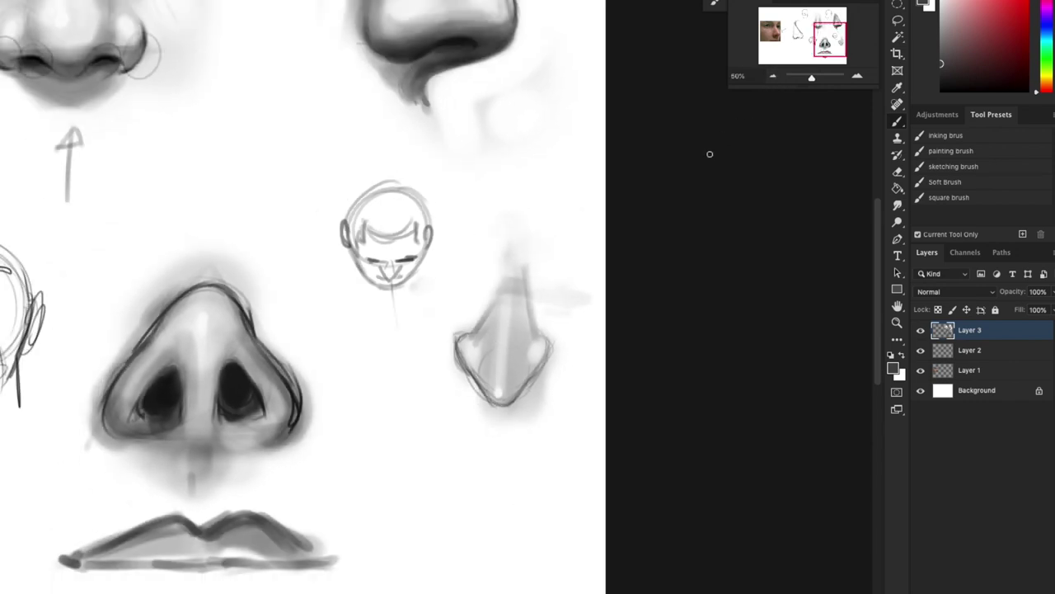
left_click_drag(427, 442, 701, 428)
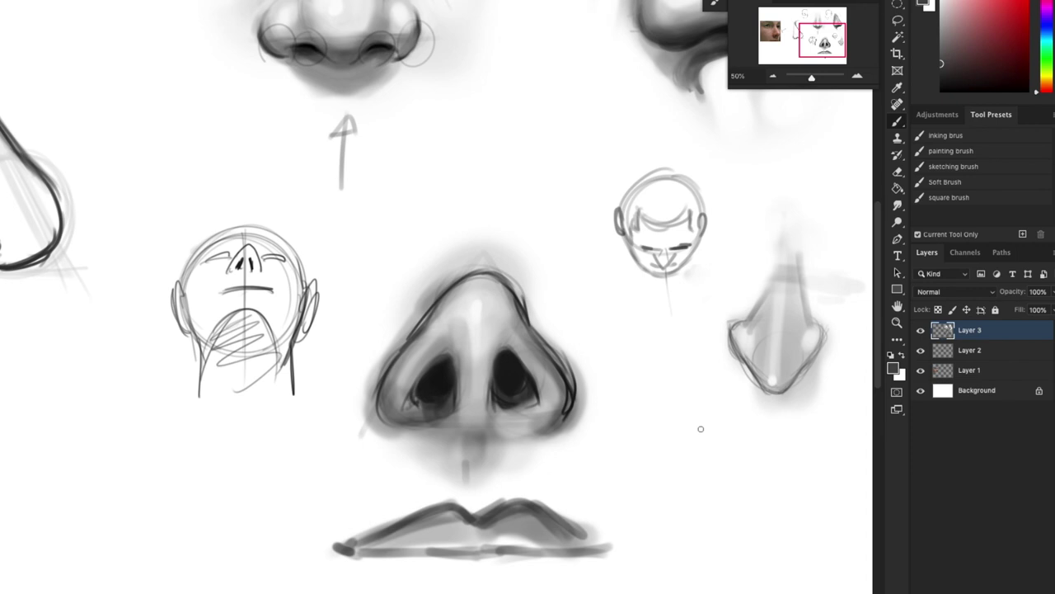
left_click(774, 78)
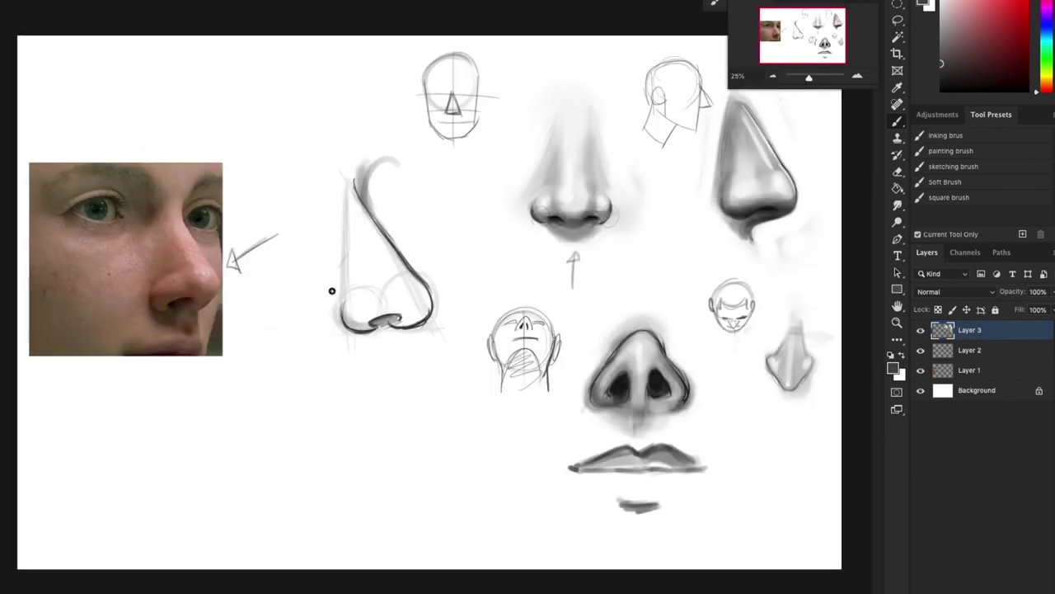
left_click_drag(332, 290, 333, 272)
key("ctrl+z")
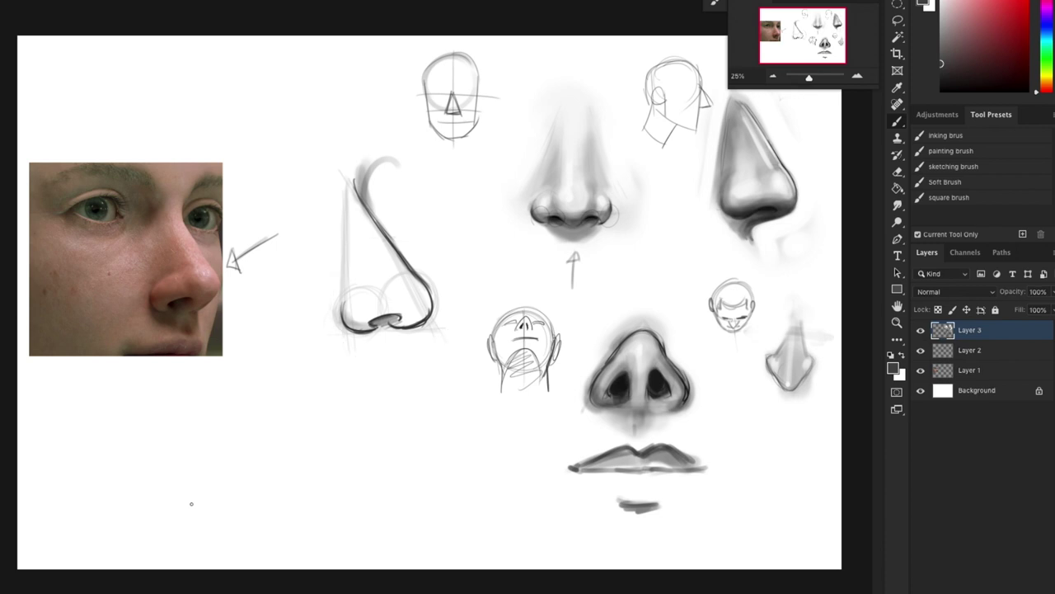
key("ctrl+shift+alt+n")
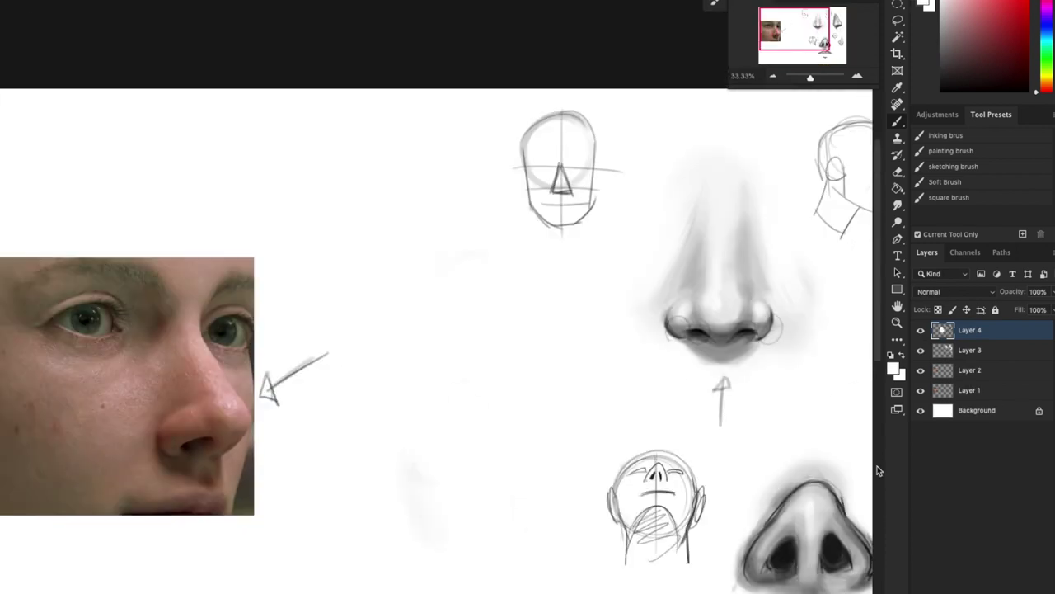
key("ctrl+shift+alt+n")
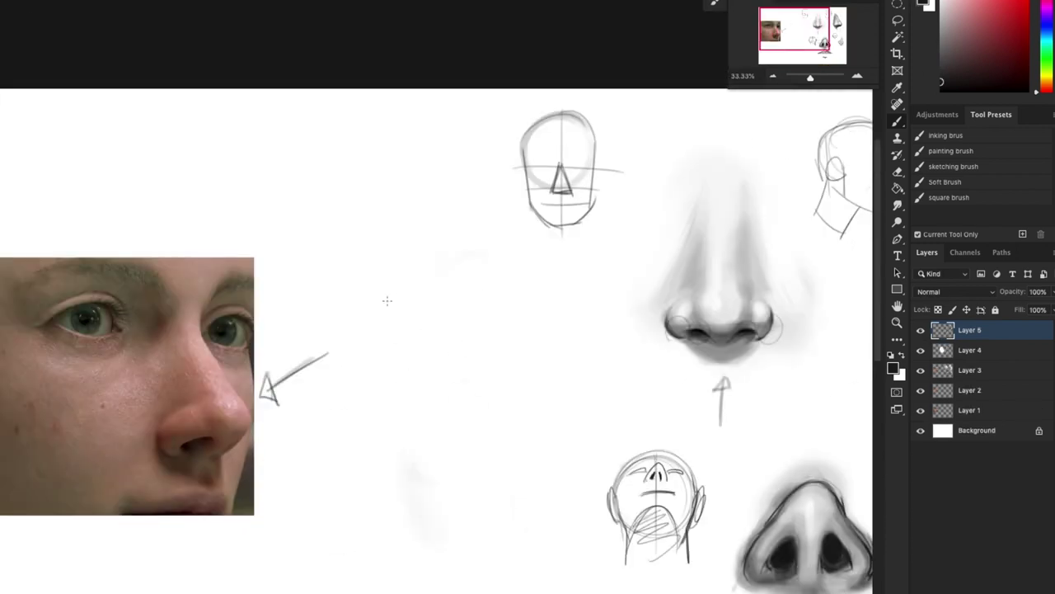
Step: Sketch a new three-quarter nose beside the photo with slanted side lines, a bridge contour, a wing circle, a tip and a nostril base
left_click_drag(379, 292, 355, 487)
left_click_drag(394, 287, 364, 490)
left_click_drag(431, 272, 457, 361)
left_click_drag(425, 307, 496, 411)
left_click_drag(383, 424, 396, 478)
left_click_drag(500, 412, 454, 482)
left_click_drag(380, 437, 446, 450)
mouse_move(493, 404)
left_mouse_down()
mouse_move(471, 456)
mouse_move(453, 457)
left_mouse_up()
left_click_drag(495, 428, 467, 481)
left_click_drag(387, 430, 389, 482)
left_click_drag(408, 416, 379, 452)
Step: Rework the bridge, wing and tip contours of the new three-quarter nose
key("x")
left_click_drag(445, 391, 427, 437)
mouse_move(422, 419)
left_mouse_down()
mouse_move(445, 447)
mouse_move(387, 484)
left_mouse_up()
left_click_drag(396, 287, 359, 485)
left_click_drag(448, 421, 404, 330)
left_click_drag(498, 429, 478, 475)
Step: Block in grey tones across the underside, nostril and wing of the three-quarter nose, sampling greys from the drawing
left_click(957, 135)
mouse_move(380, 449)
left_mouse_down()
mouse_move(399, 472)
mouse_move(445, 458)
mouse_move(433, 449)
mouse_move(459, 477)
mouse_move(469, 438)
left_mouse_up()
key("bracketright")
key("bracketright")
mouse_move(387, 458)
left_mouse_down()
mouse_move(492, 423)
mouse_move(421, 404)
mouse_move(393, 453)
mouse_move(398, 465)
mouse_move(431, 421)
mouse_move(429, 396)
left_mouse_up()
left_click(441, 413, "alt")
left_click(398, 450, "alt")
left_click(429, 396, "alt")
left_click(396, 417, "alt")
key("bracketright")
key("bracketright")
key("bracketright")
Step: Shade the cheek side of the three-quarter nose with a large brush and strengthen the bridge contour with a smaller one
left_click_drag(404, 329, 363, 437)
key("bracketleft")
key("bracketleft")
key("bracketleft")
left_click_drag(435, 275, 495, 412)
left_click_drag(459, 332, 448, 377)
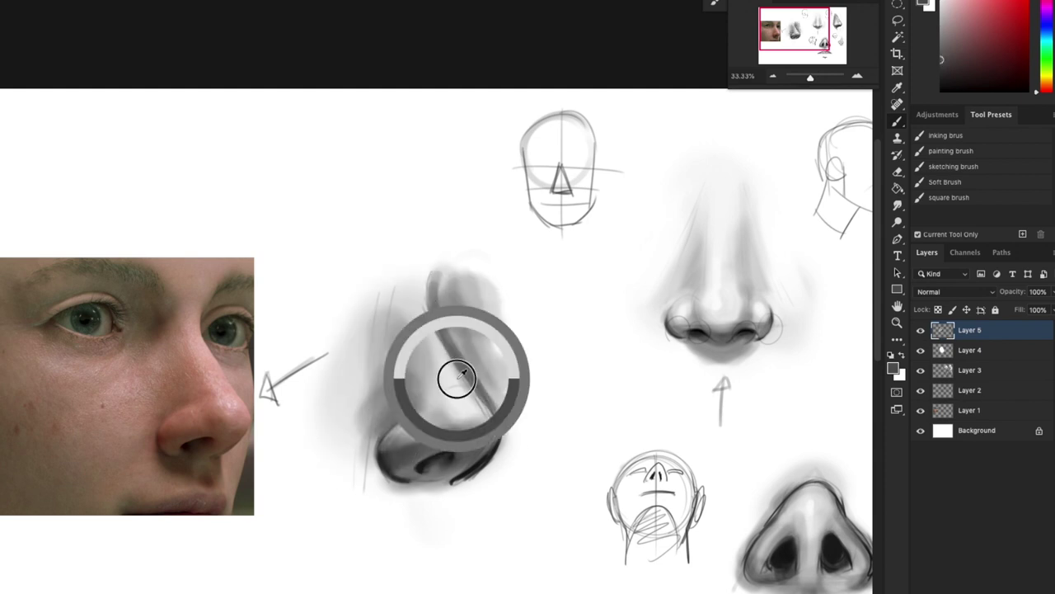
Step: Darken the underside of the three-quarter nose around the nostril and spread a soft shadow beneath it
left_click(463, 481, "alt")
left_click_drag(458, 483, 470, 508)
key("bracketright")
key("bracketright")
key("bracketright")
mouse_move(384, 473)
left_mouse_down()
mouse_move(462, 513)
mouse_move(444, 497)
mouse_move(480, 508)
mouse_move(413, 497)
mouse_move(469, 528)
left_mouse_up()
key("bracketleft")
key("bracketleft")
key("bracketleft")
Step: Refine the tones of the three-quarter nose's wing and tip base with sampled greys, adding a short shadow below the tip
scroll(462, 486, "left", 1)
left_click(397, 473, "alt")
left_click(394, 456, "alt")
left_click_drag(486, 483, 492, 508)
left_click(414, 423, "alt")
mouse_move(398, 432)
left_mouse_down()
mouse_move(427, 414)
mouse_move(455, 417)
mouse_move(462, 358)
left_mouse_up()
Step: Blend soft grey over the side plane, surrounding cheek and far side of the three-quarter nose using sampled tones
key("bracketright")
key("bracketright")
left_click(496, 347, "alt")
left_click(360, 334, "alt")
left_click_drag(392, 201, 365, 378)
left_click_drag(627, 246, 641, 312)
left_click(454, 380, "alt")
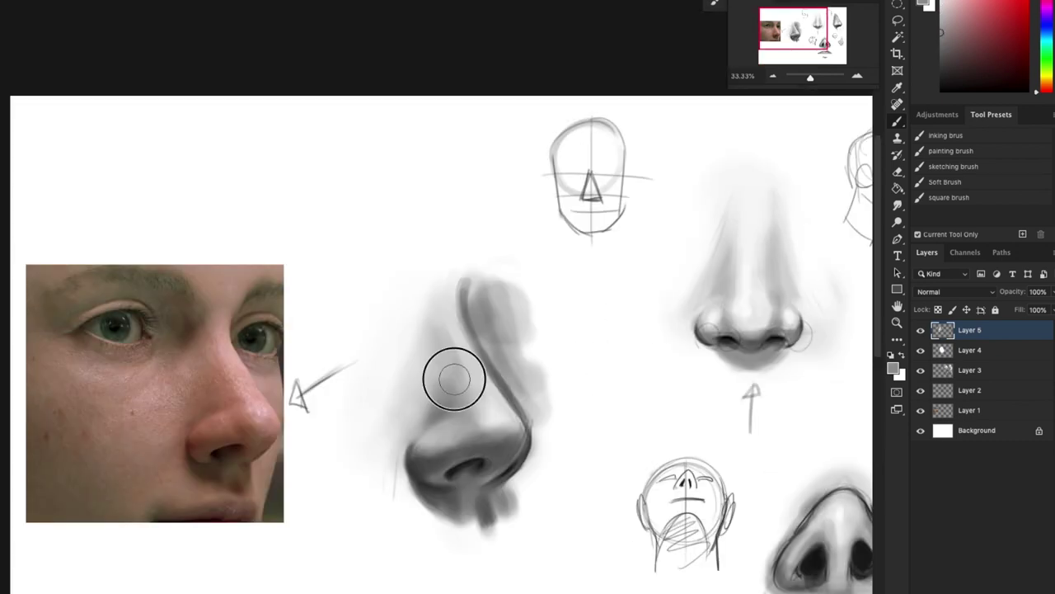
left_click_drag(454, 379, 488, 343)
Step: Draw the far eye beside the three-quarter nose's bridge with curved lid lines in a small dark brush
key("bracketleft")
key("bracketleft")
key("bracketleft")
left_click(492, 431, "alt")
left_click_drag(504, 285, 556, 287)
left_click_drag(503, 260, 559, 295)
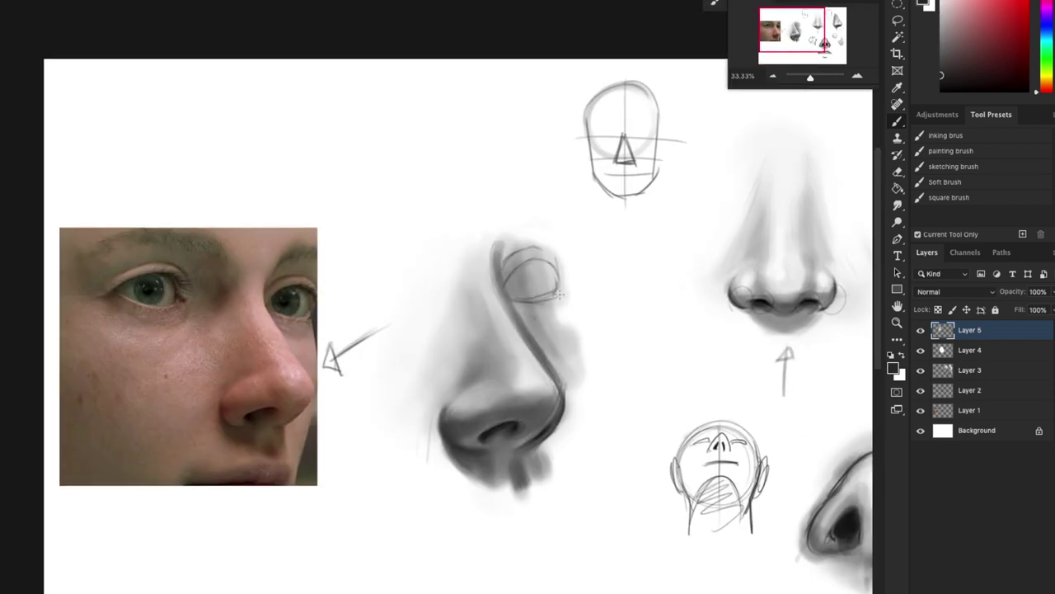
Step: Add a soft near eye socket, a far brow curve, a philtrum and an upper lip around the three-quarter nose
left_click_drag(604, 390, 691, 327)
key("bracketright")
key("bracketright")
key("bracketright")
left_click_drag(539, 211, 512, 261)
left_click_drag(506, 189, 547, 220)
left_click_drag(518, 457, 524, 425)
left_click(523, 424)
mouse_move(545, 437)
left_mouse_down()
mouse_move(634, 406)
mouse_move(569, 432)
left_mouse_up()
Step: Try to draw an arrow pointing at the tip of the three-quarter nose, with a few small strokes beside it
mouse_move(691, 331)
left_mouse_down()
mouse_move(674, 382)
mouse_move(647, 380)
left_mouse_up()
key("bracketleft")
key("bracketleft")
mouse_move(668, 404)
left_mouse_down()
mouse_move(634, 381)
mouse_move(631, 392)
left_mouse_up()
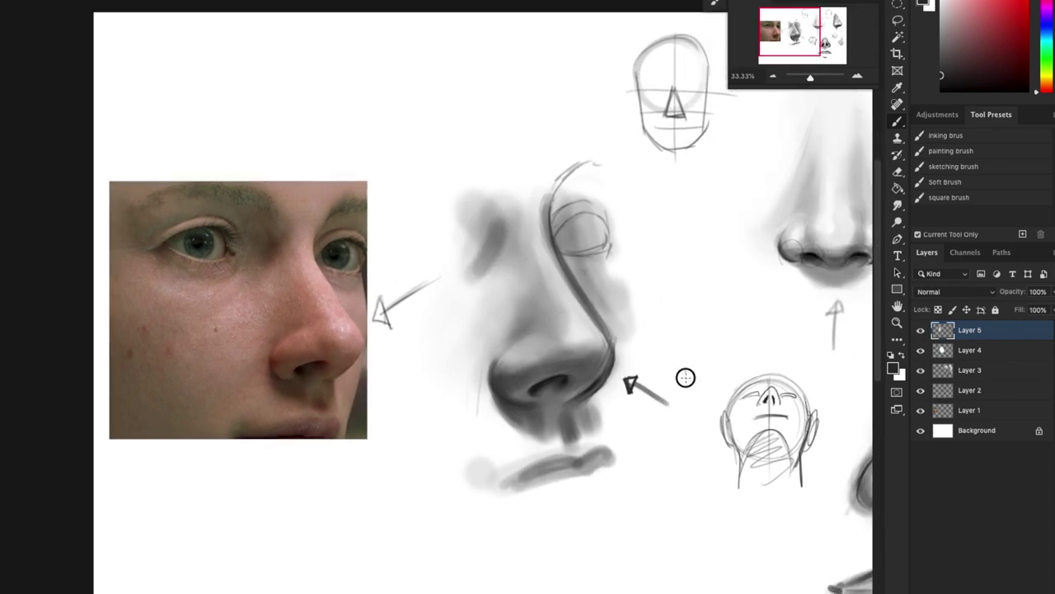
mouse_move(696, 389)
left_mouse_down()
mouse_move(707, 373)
mouse_move(702, 394)
left_mouse_up()
left_click_drag(695, 391, 682, 399)
left_click_drag(683, 403, 707, 416)
left_click_drag(697, 383, 633, 384)
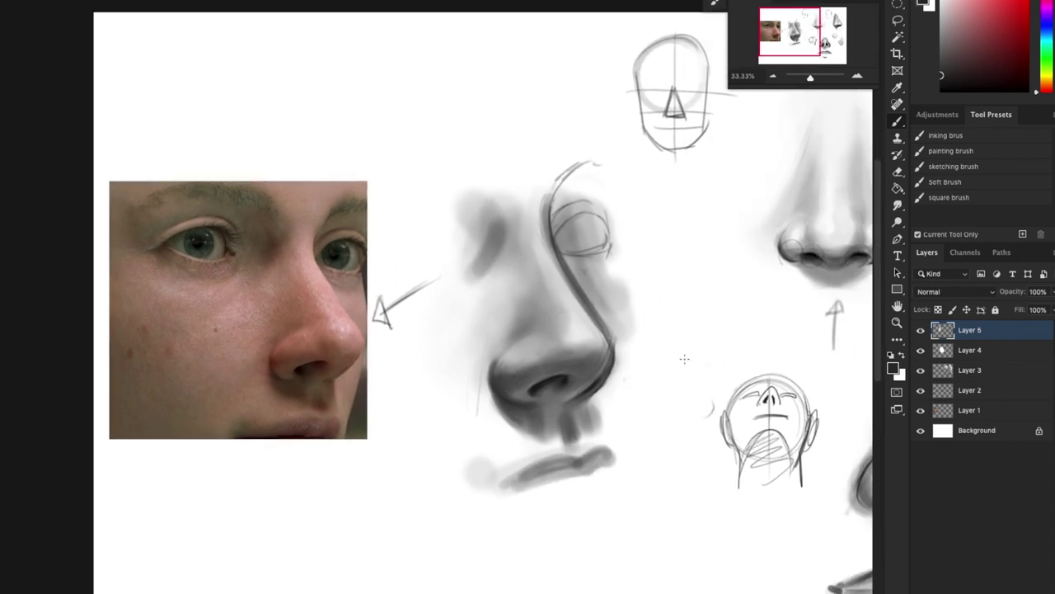